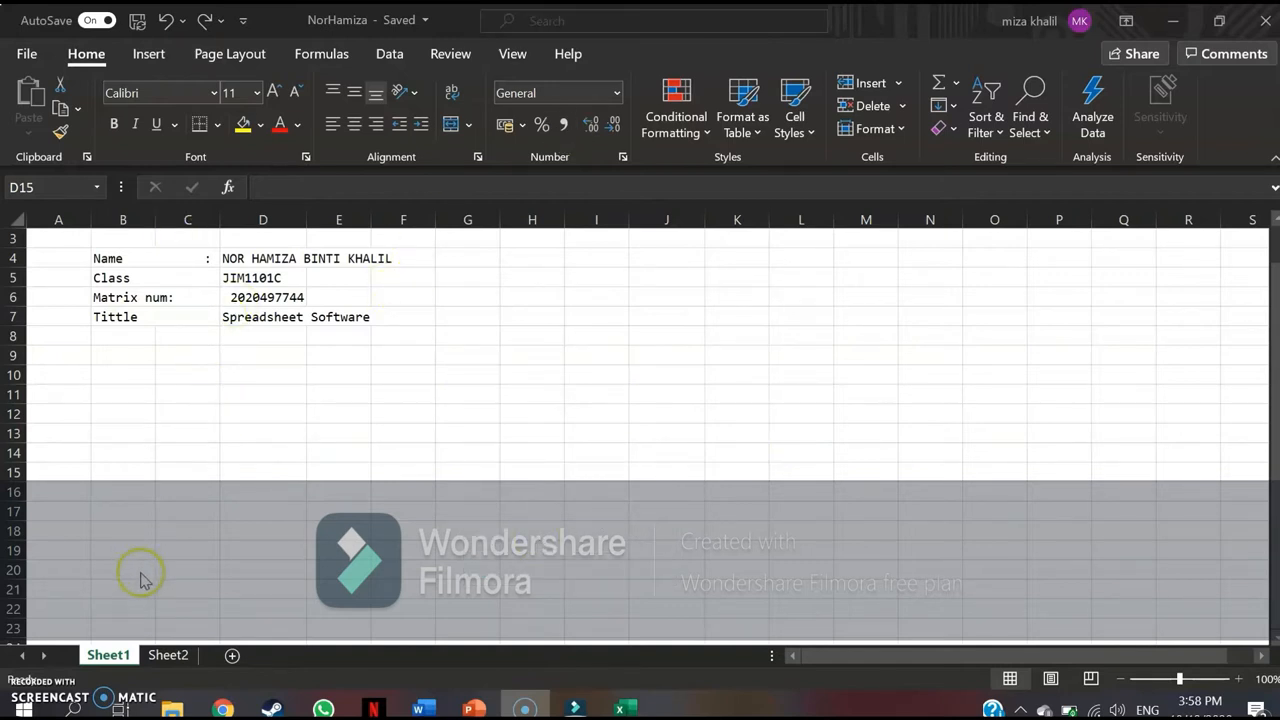
On Sheet2, enter the title "FAVOURITE SPORTS OF STUDENT SMK CYBERAYA" in cell A1.
click(165, 657)
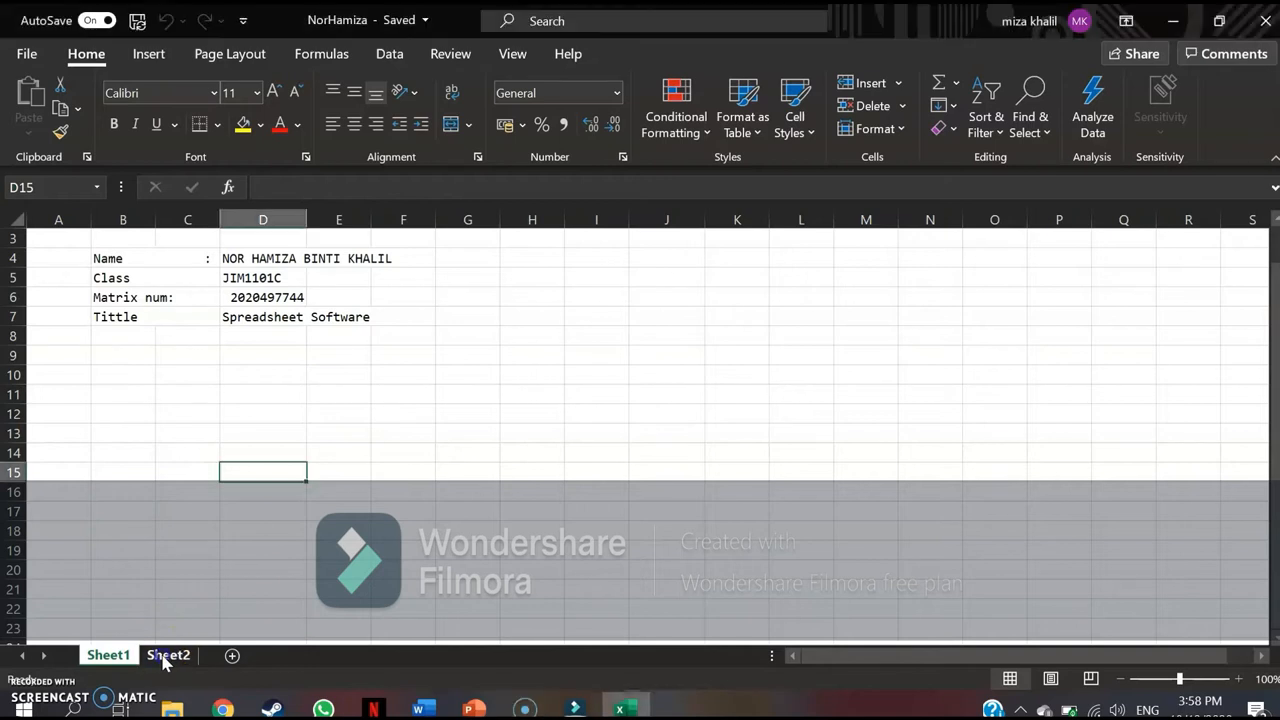
click(166, 657)
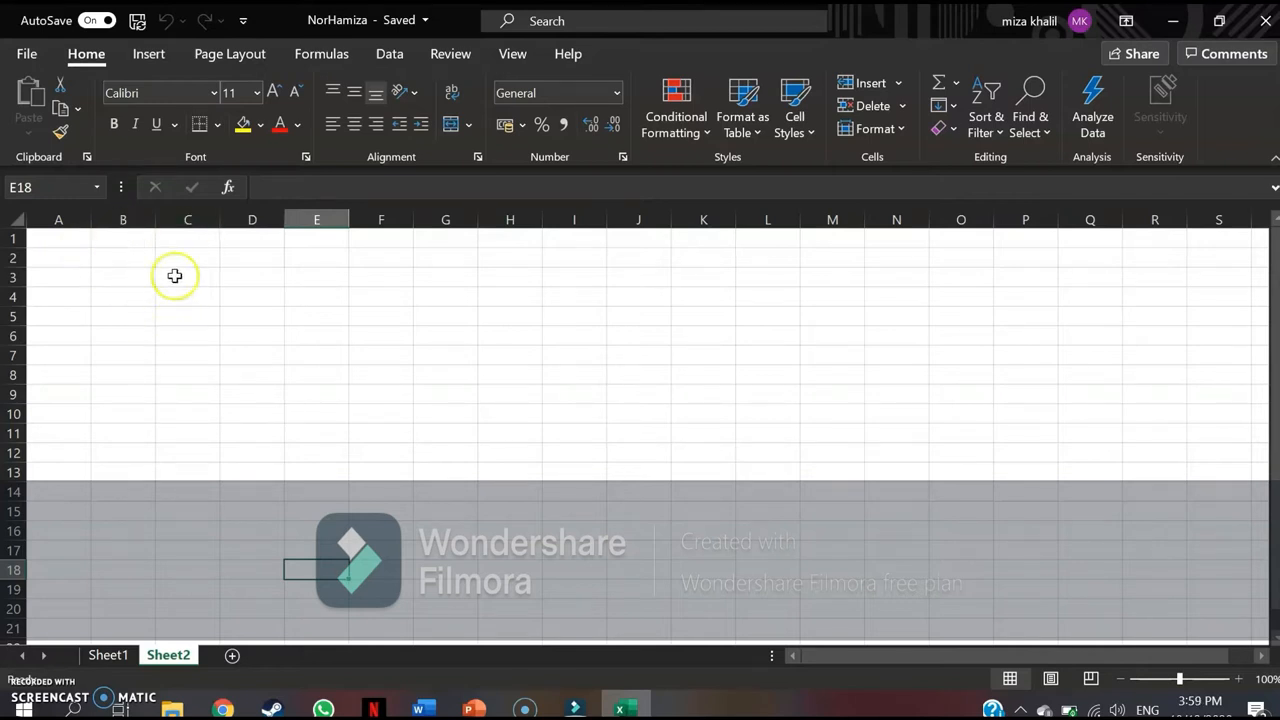
click(60, 242)
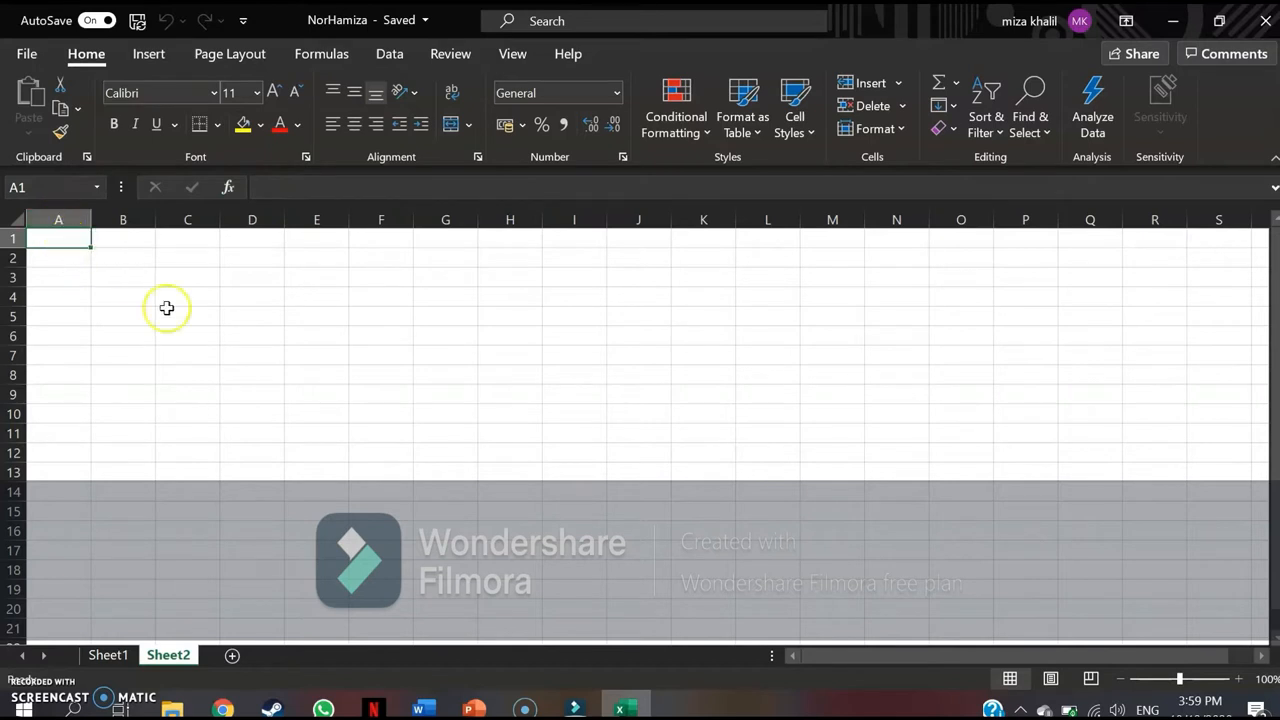
click(302, 187)
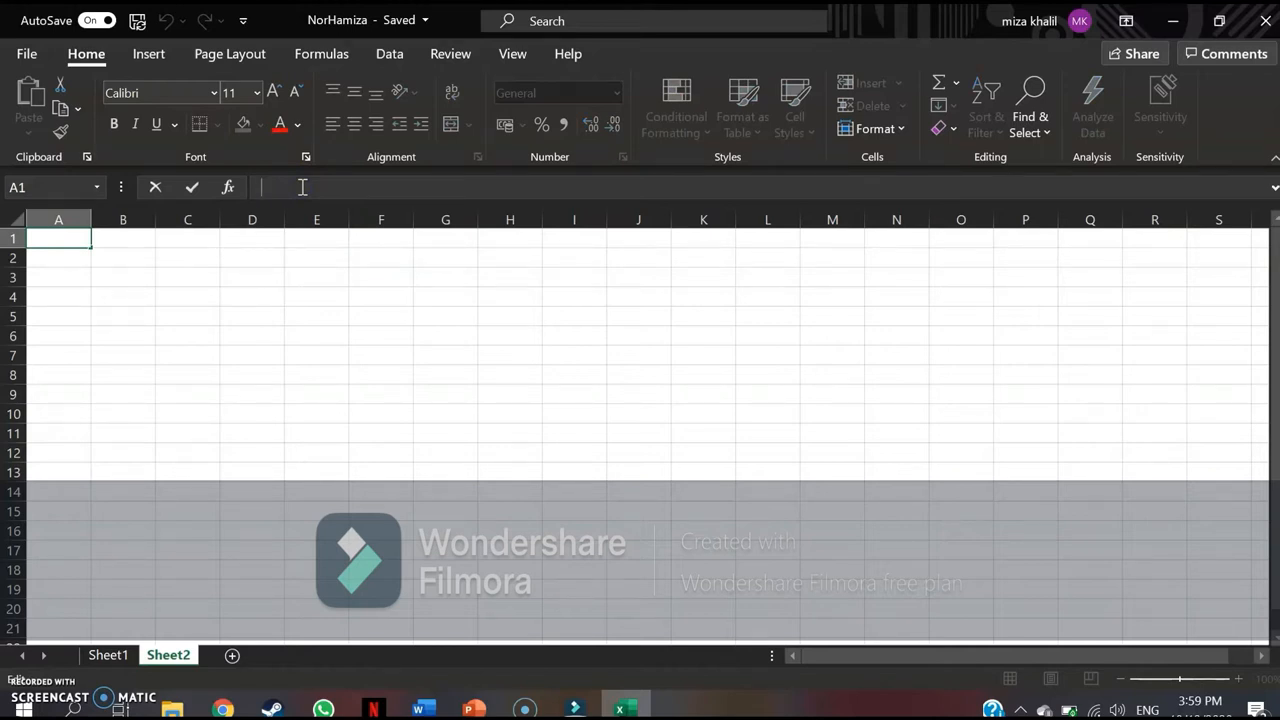
text(FAVOURITE SPORTS OF STU)
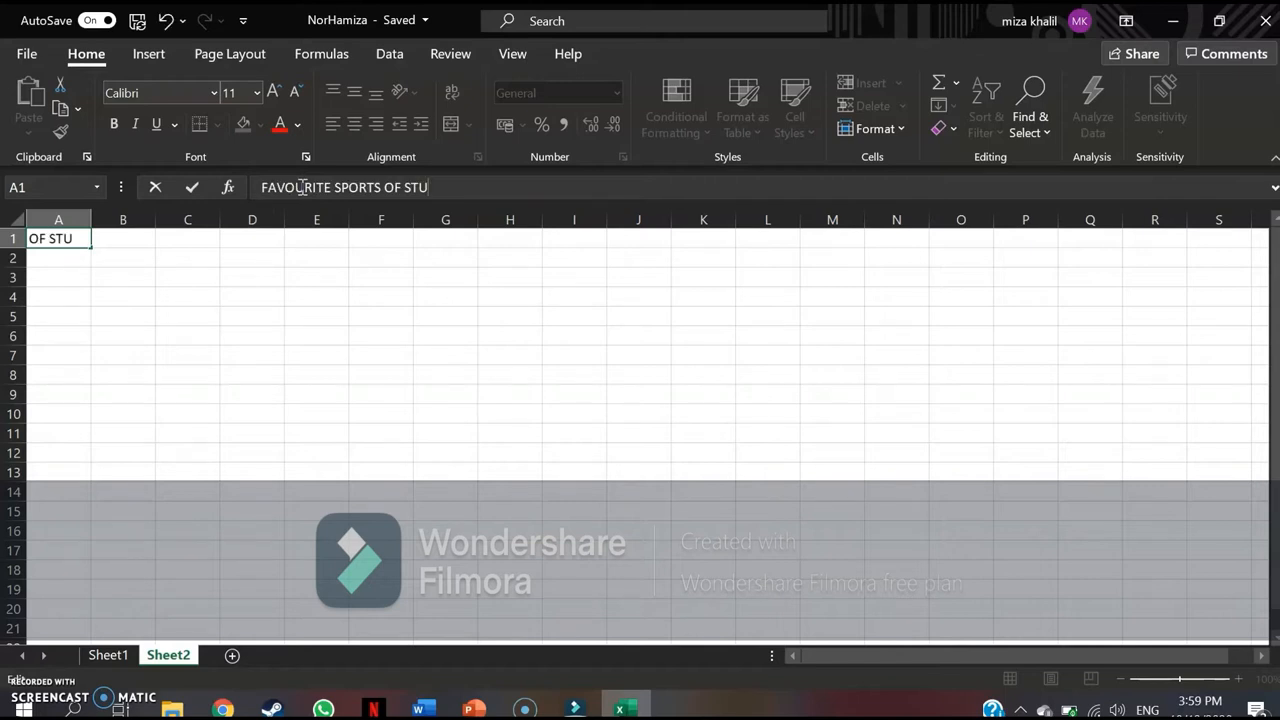
text(DENT SMK)
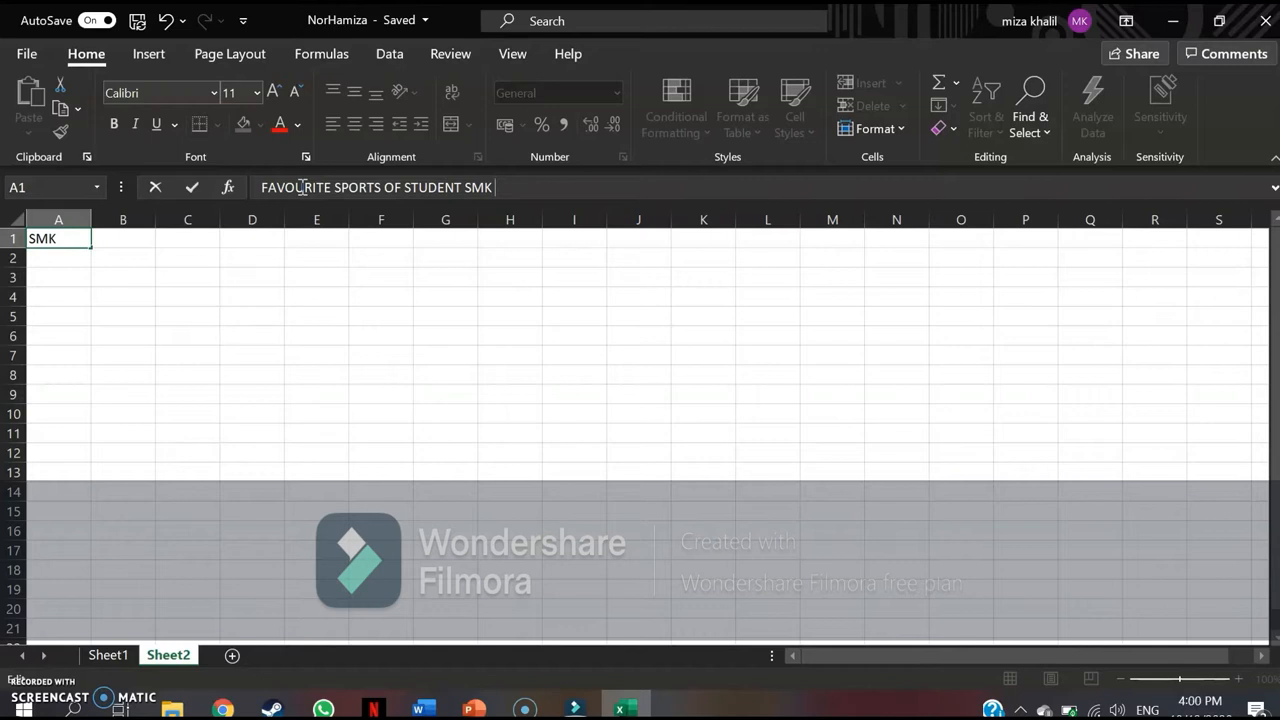
text( CYBERAYA)
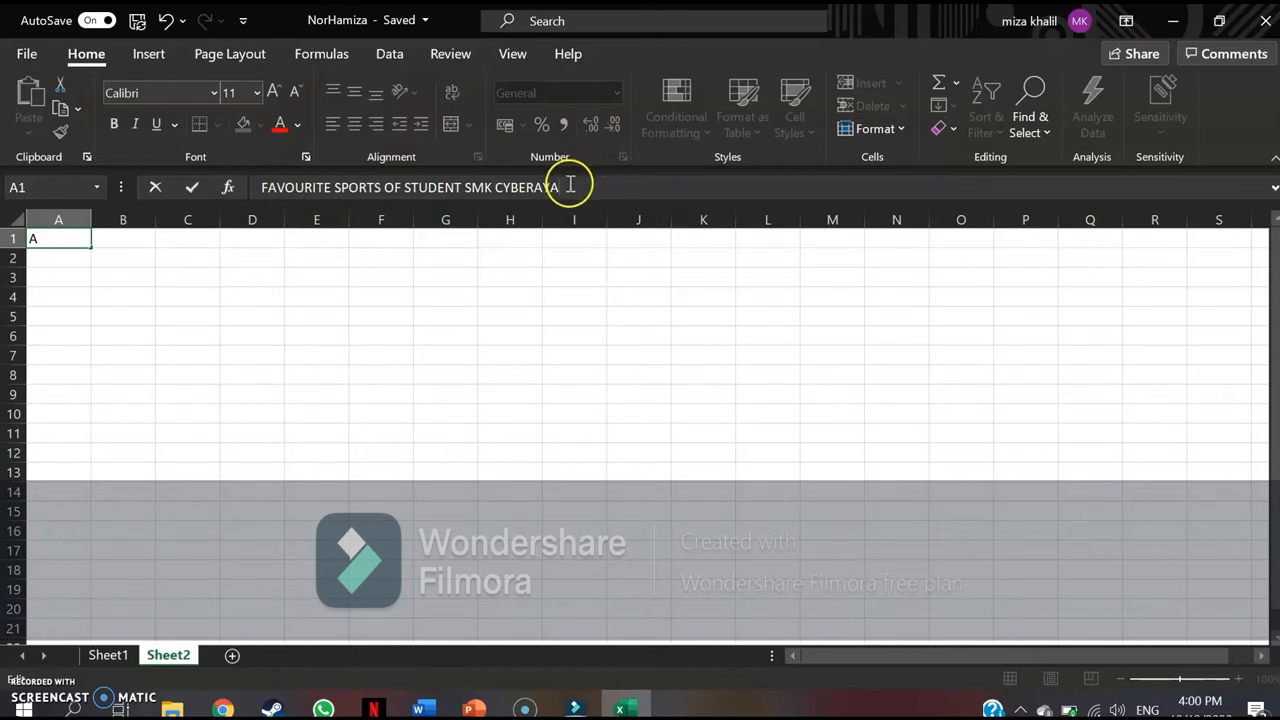
Change the font of the whole title text in A1 to Arial Rounded MT Bold.
drag(567, 191, 258, 190)
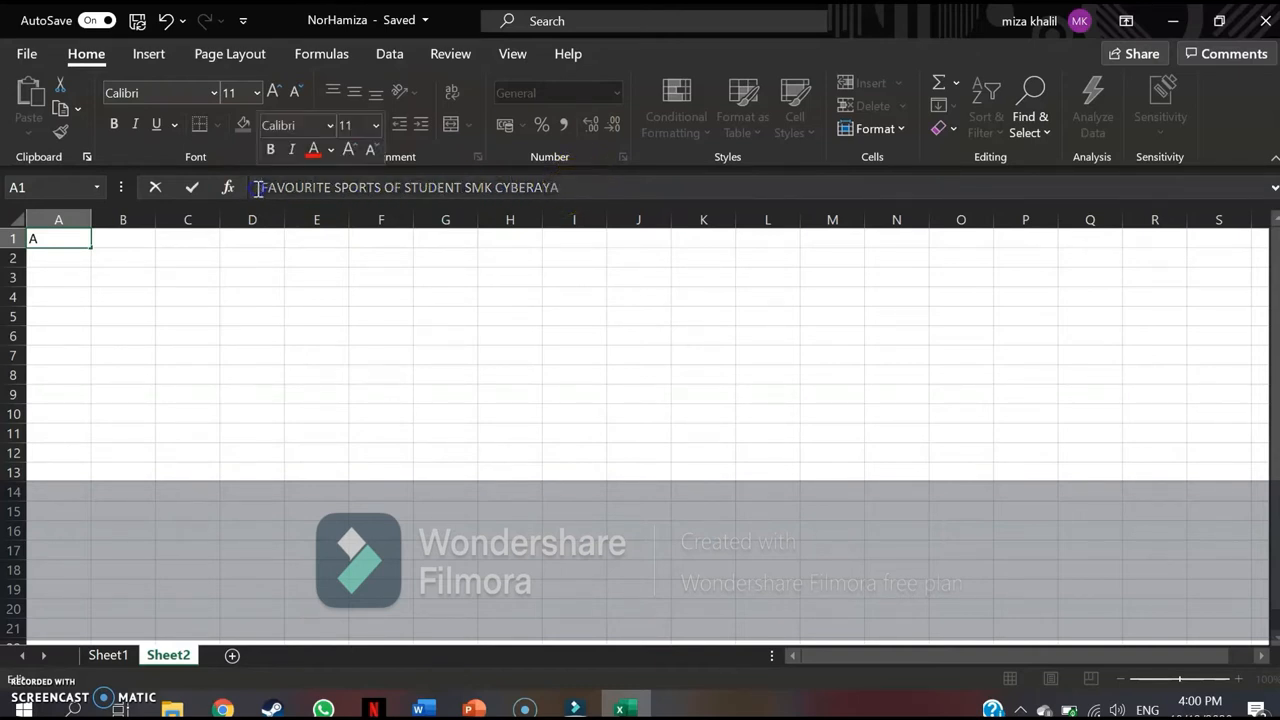
click(328, 128)
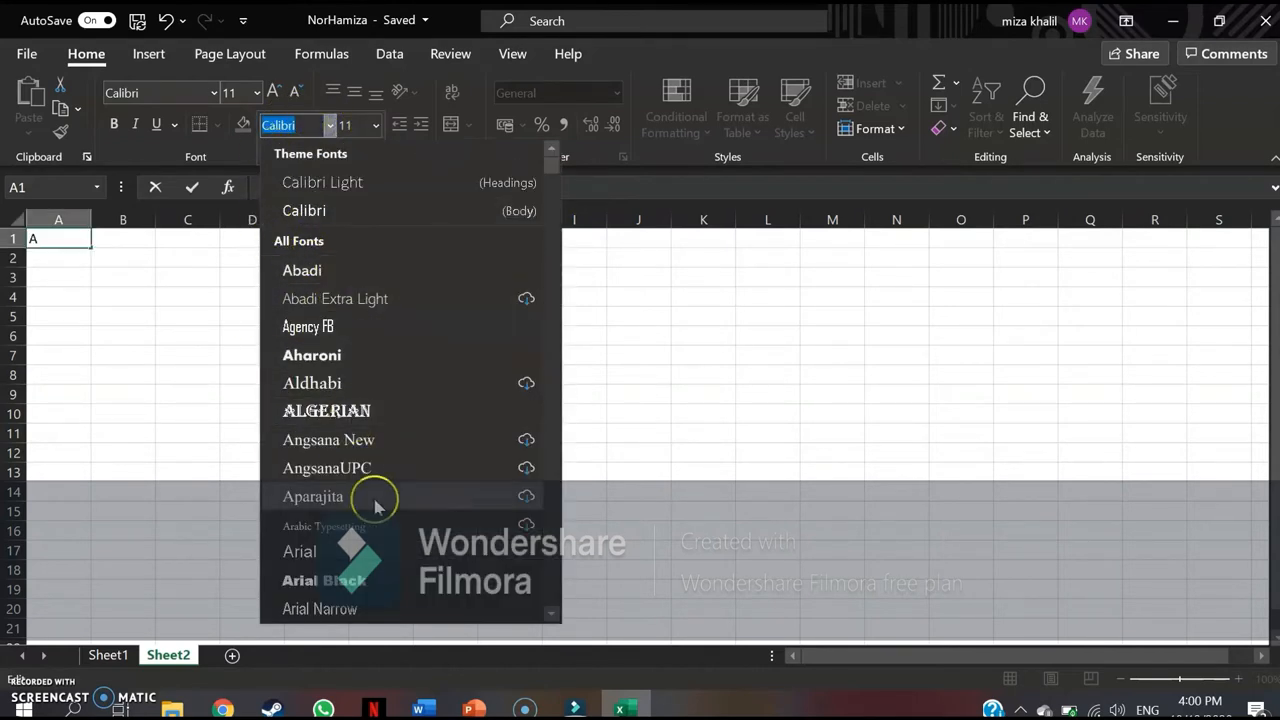
scroll(347, 505, down, 6)
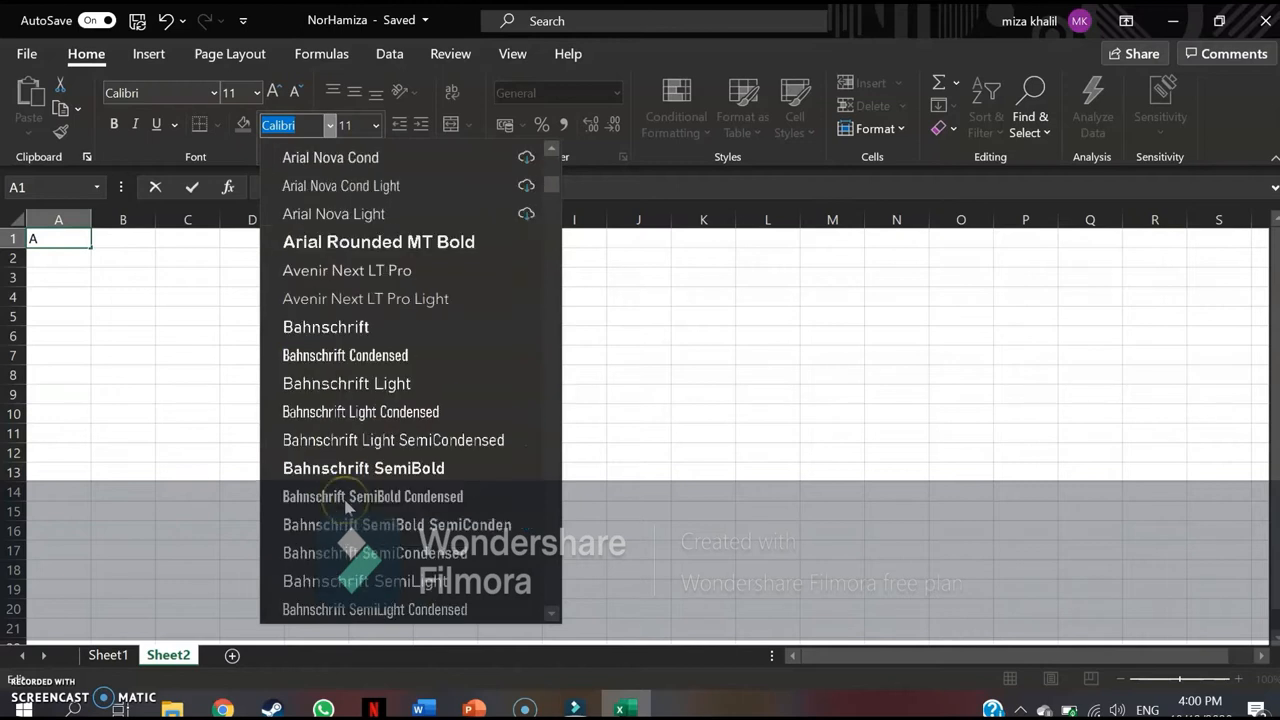
click(363, 246)
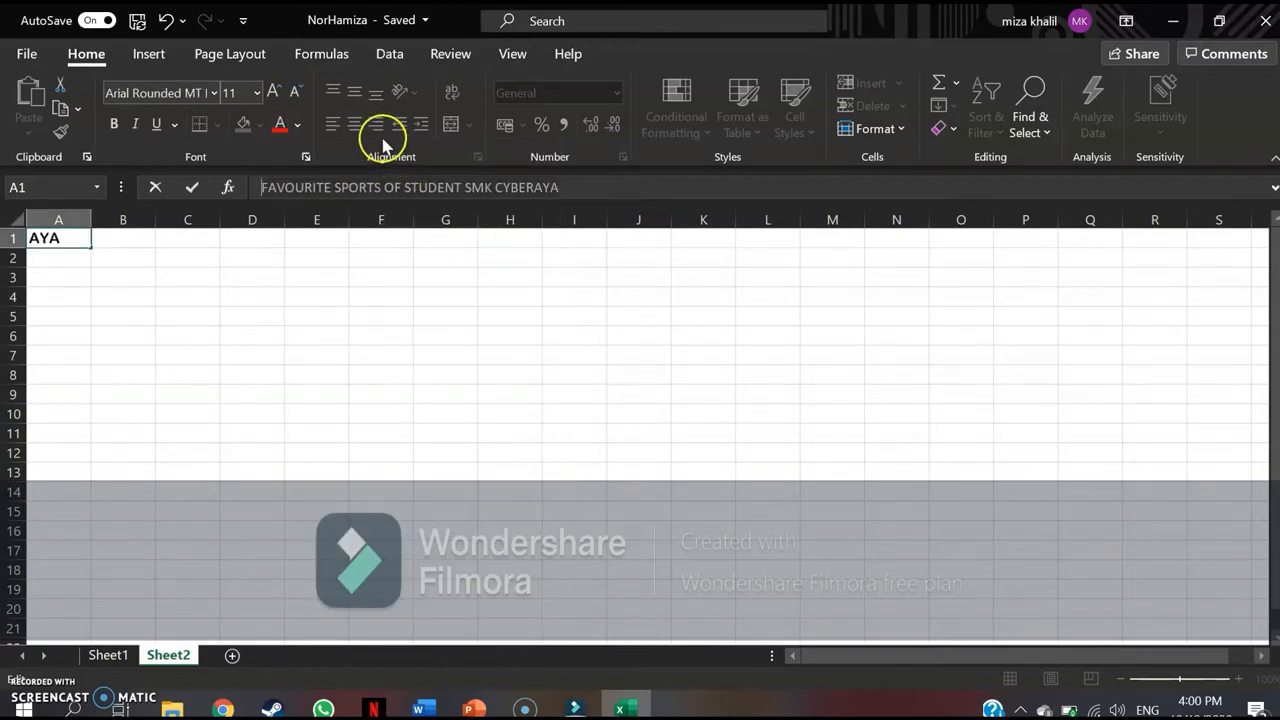
Set the A1 title text to font size 12 and commit the cell entry.
click(262, 187)
drag(262, 186, 556, 189)
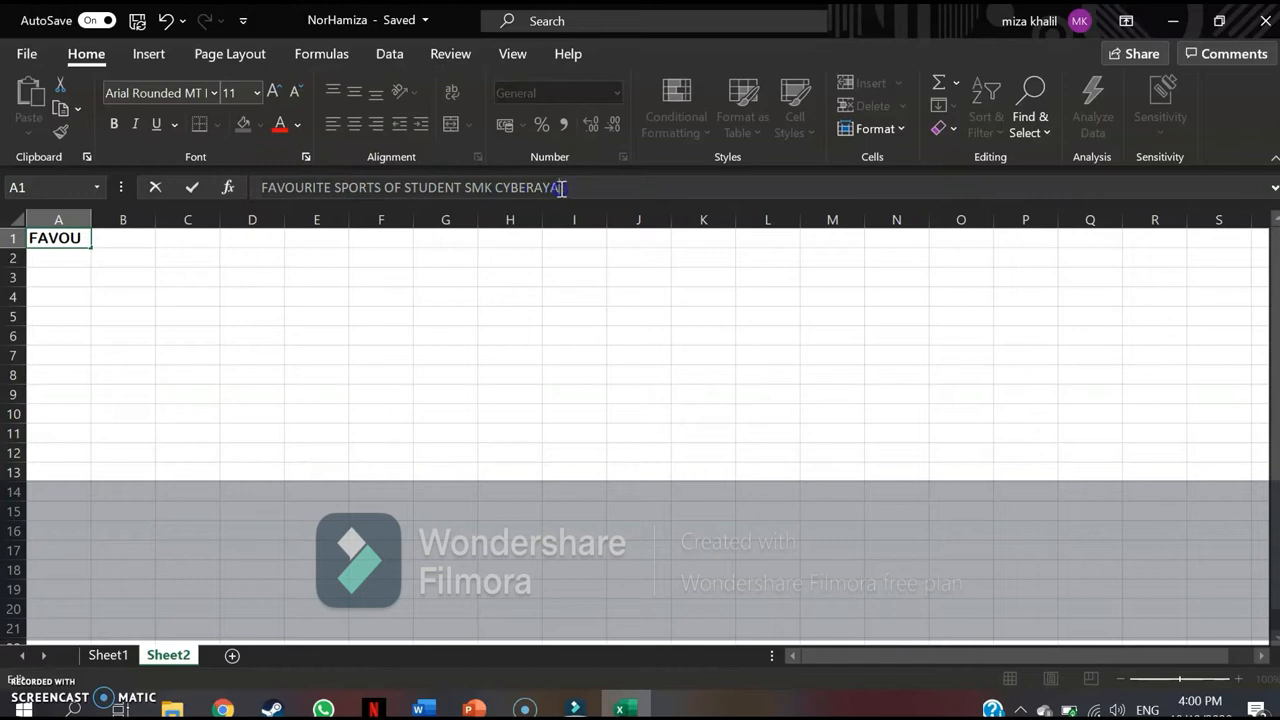
click(678, 125)
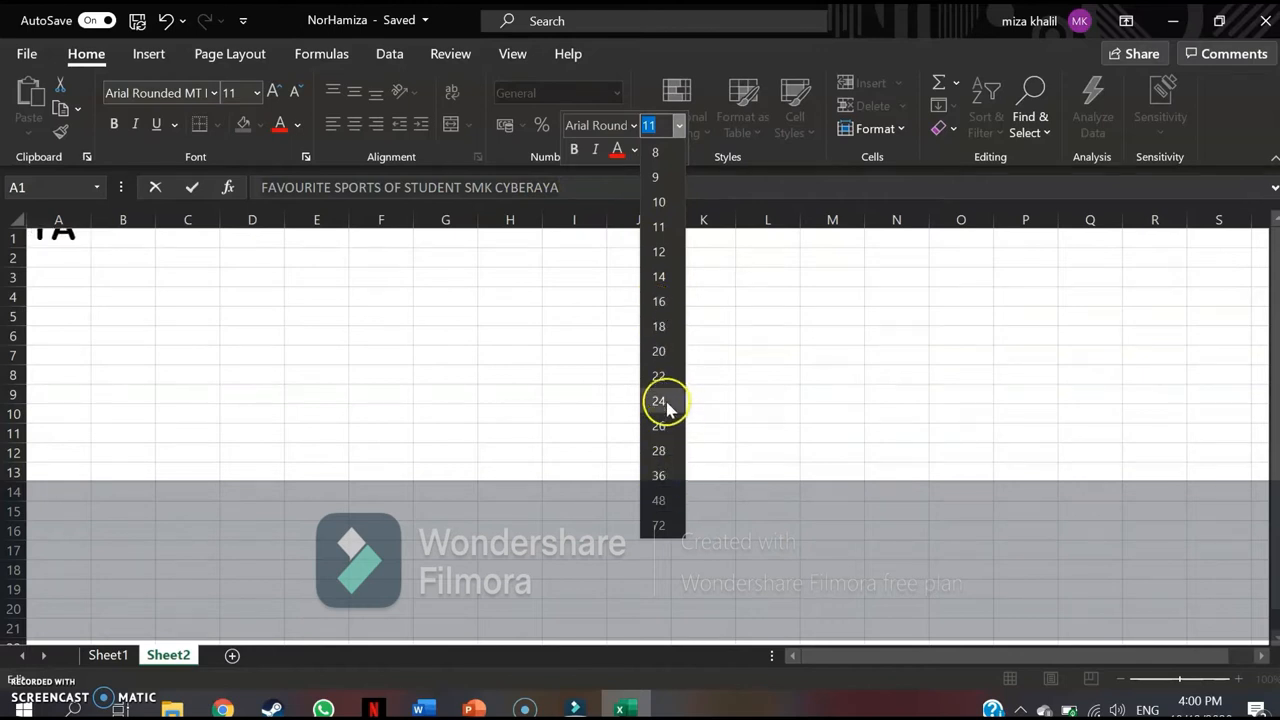
click(660, 251)
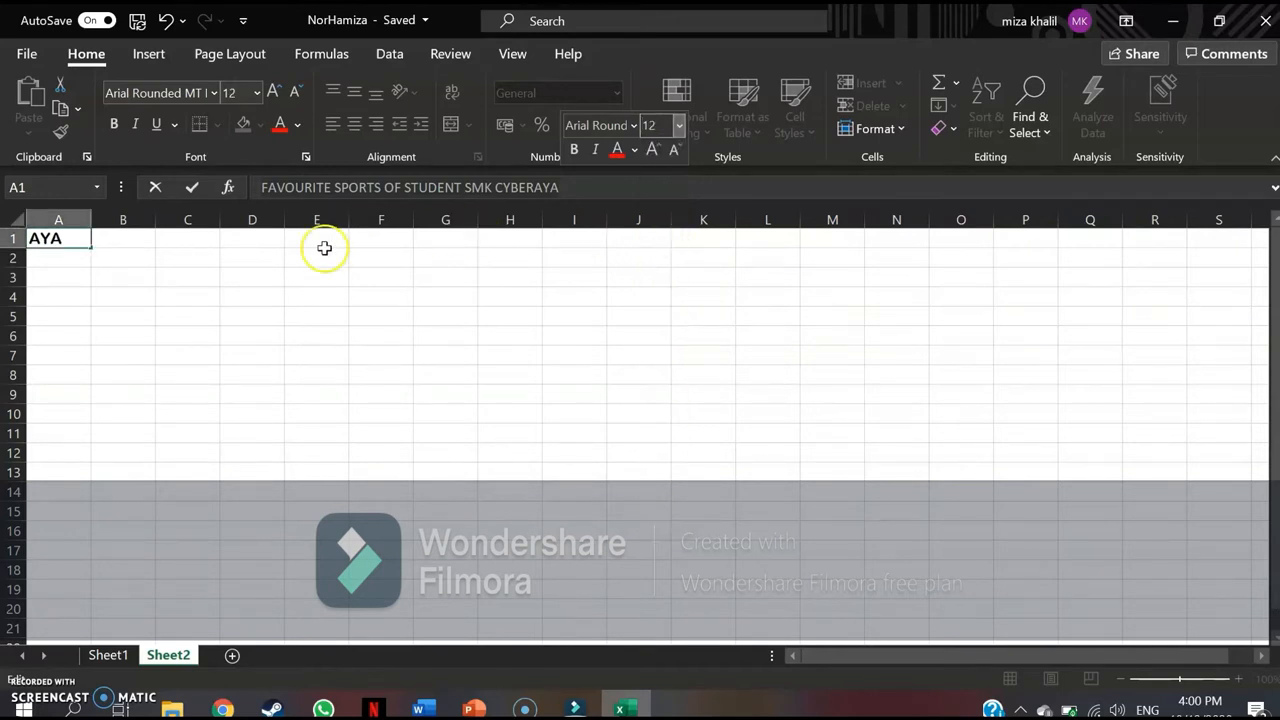
click(565, 184)
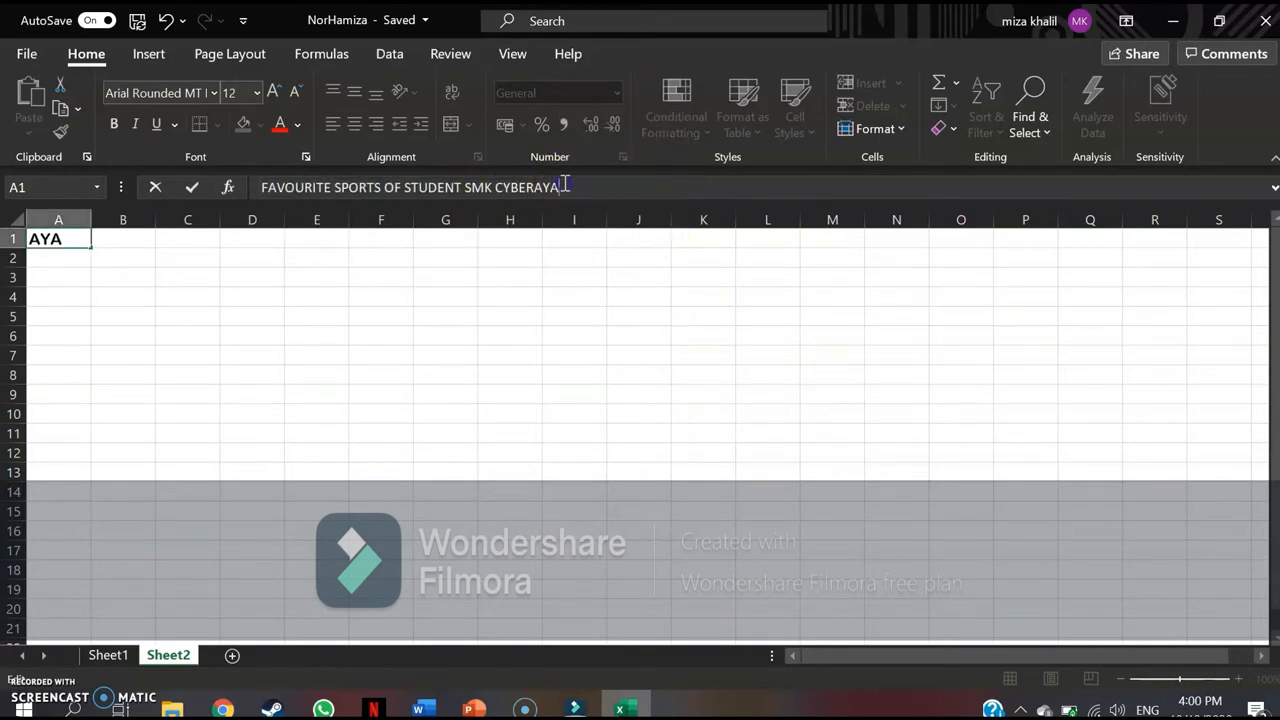
click(369, 258)
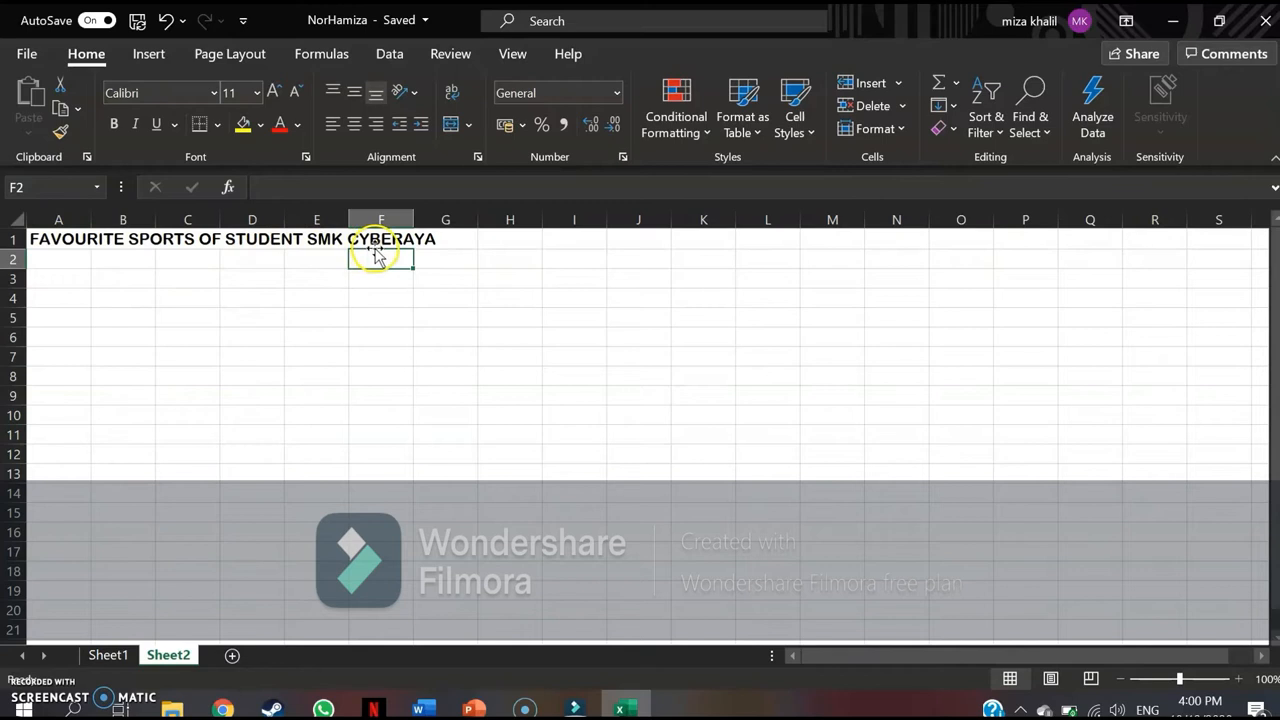
Enter Football, Netball, Rugby and Chess in A3:A6, with the values 64, 23, 86 and 32 in B3:B6.
click(60, 262)
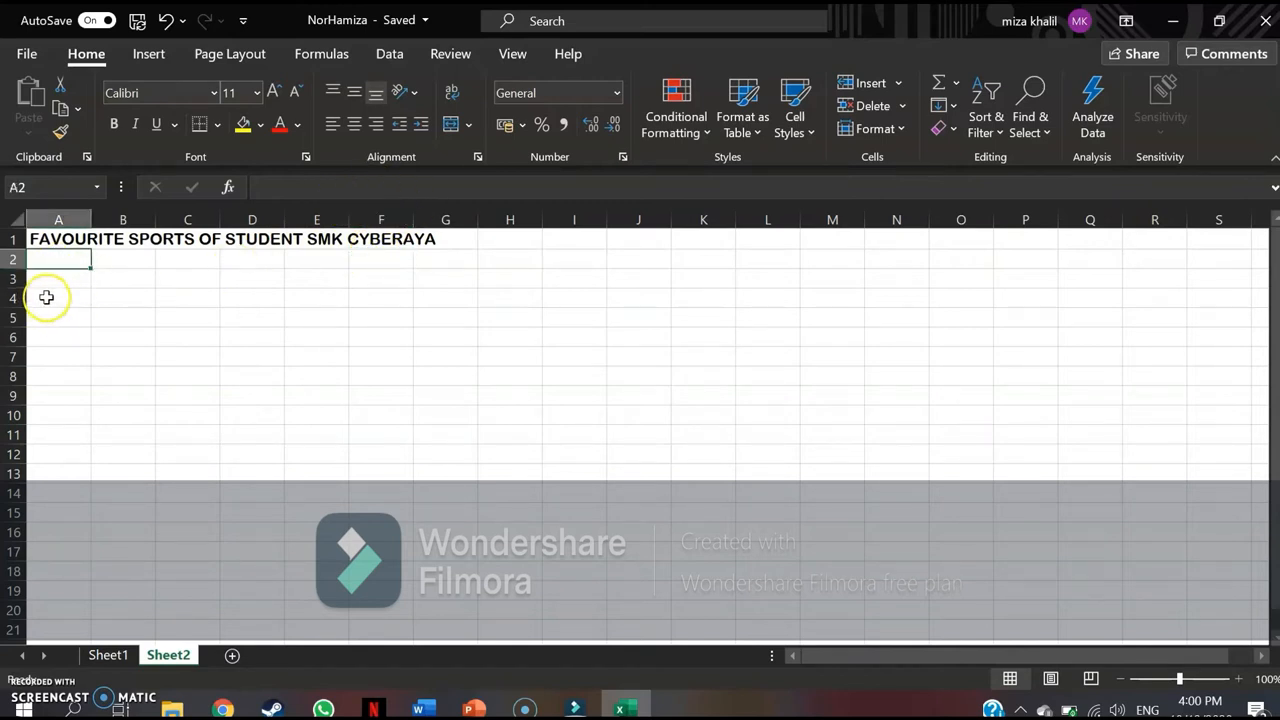
click(47, 282)
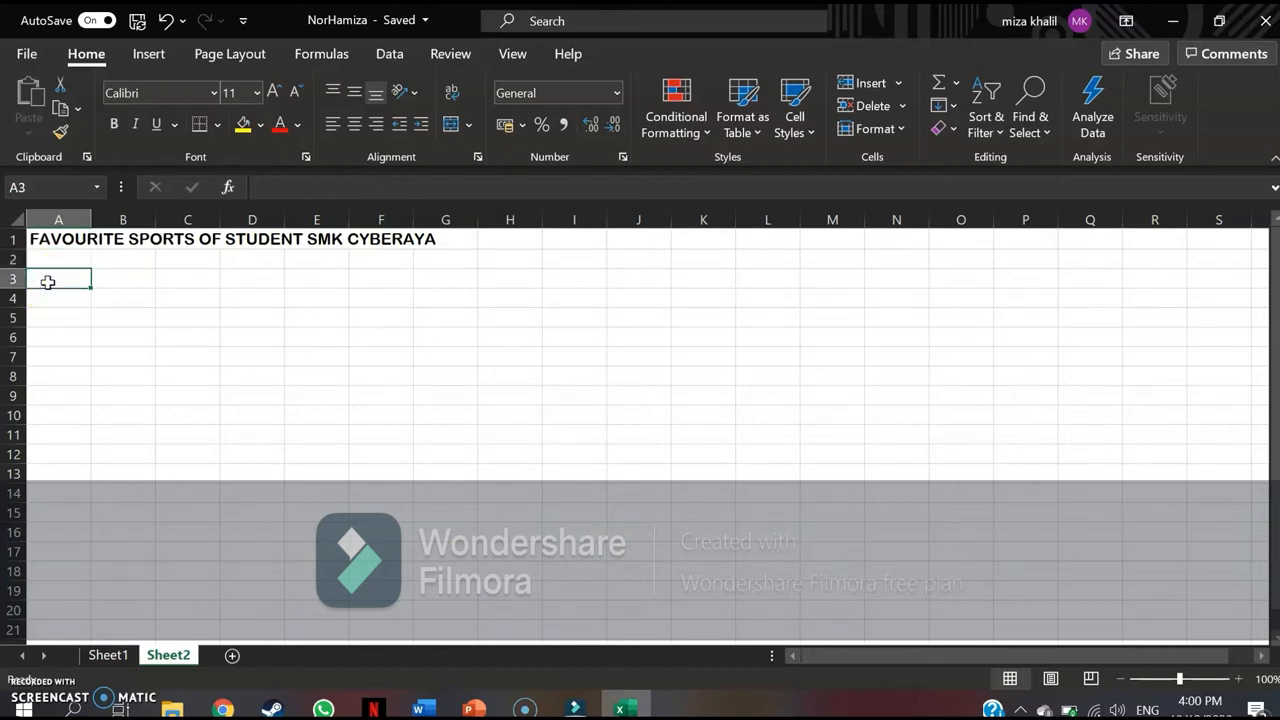
text(Football)
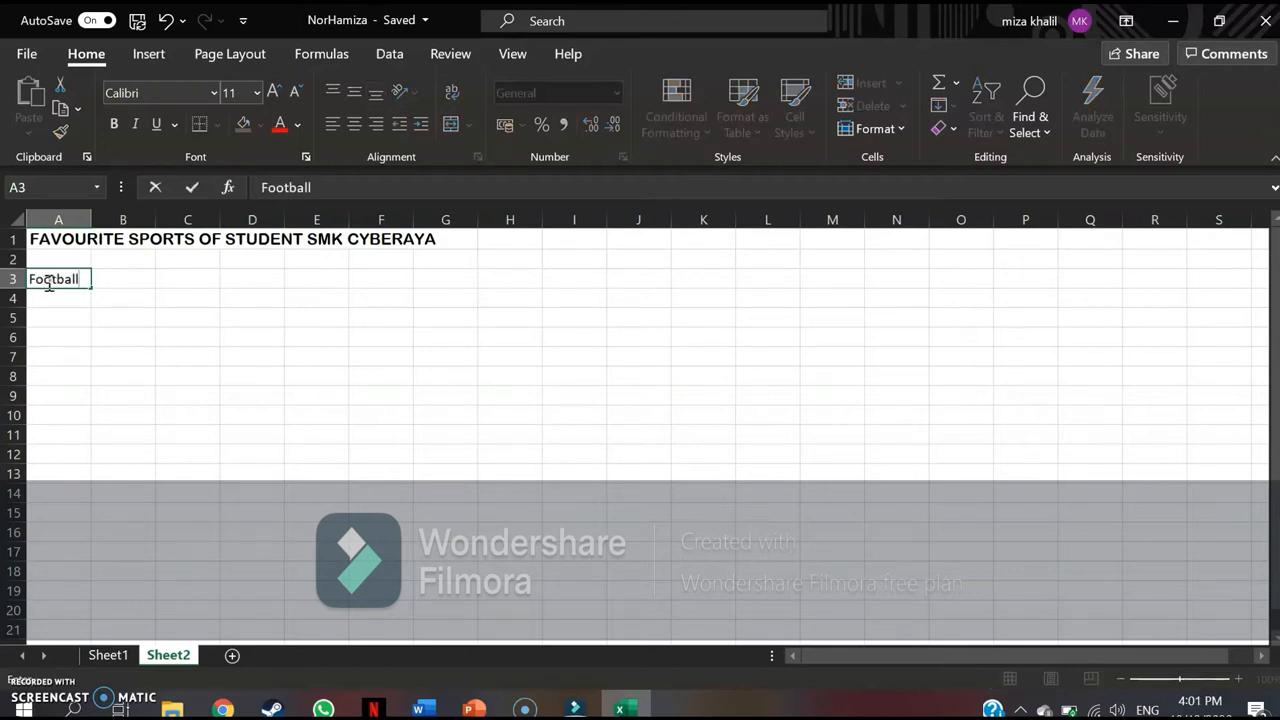
key(Return)
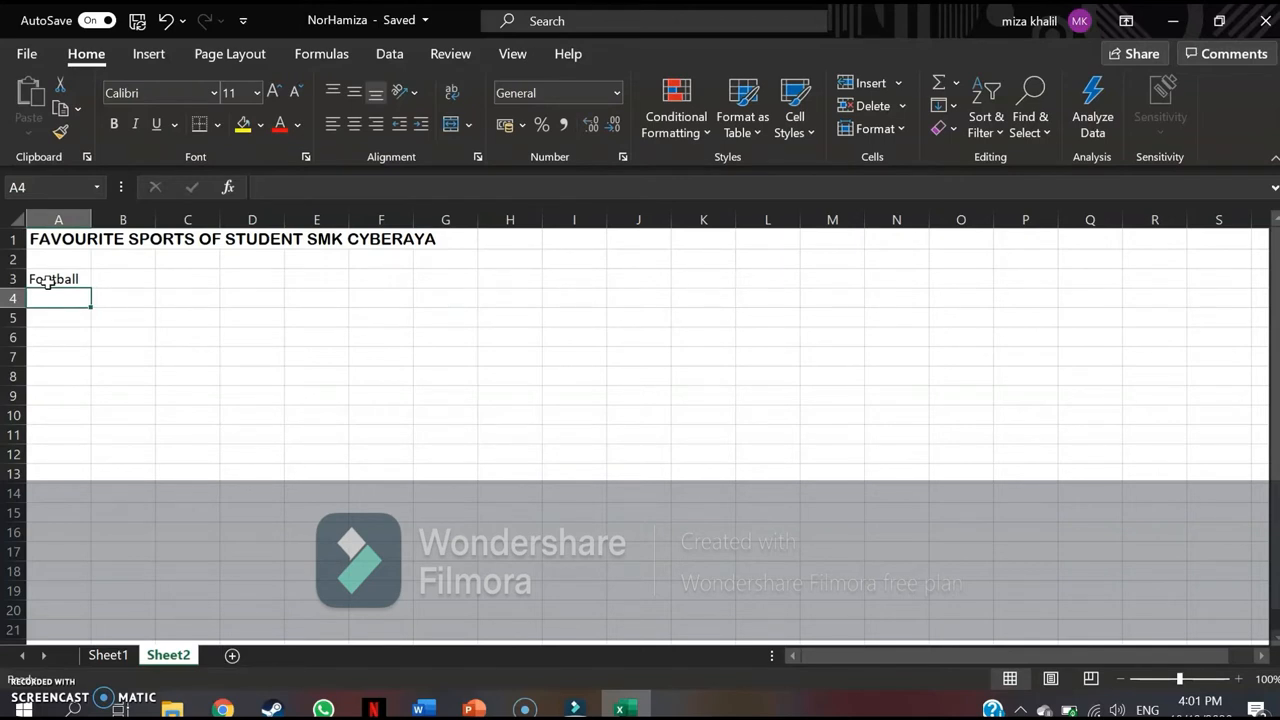
text(32)
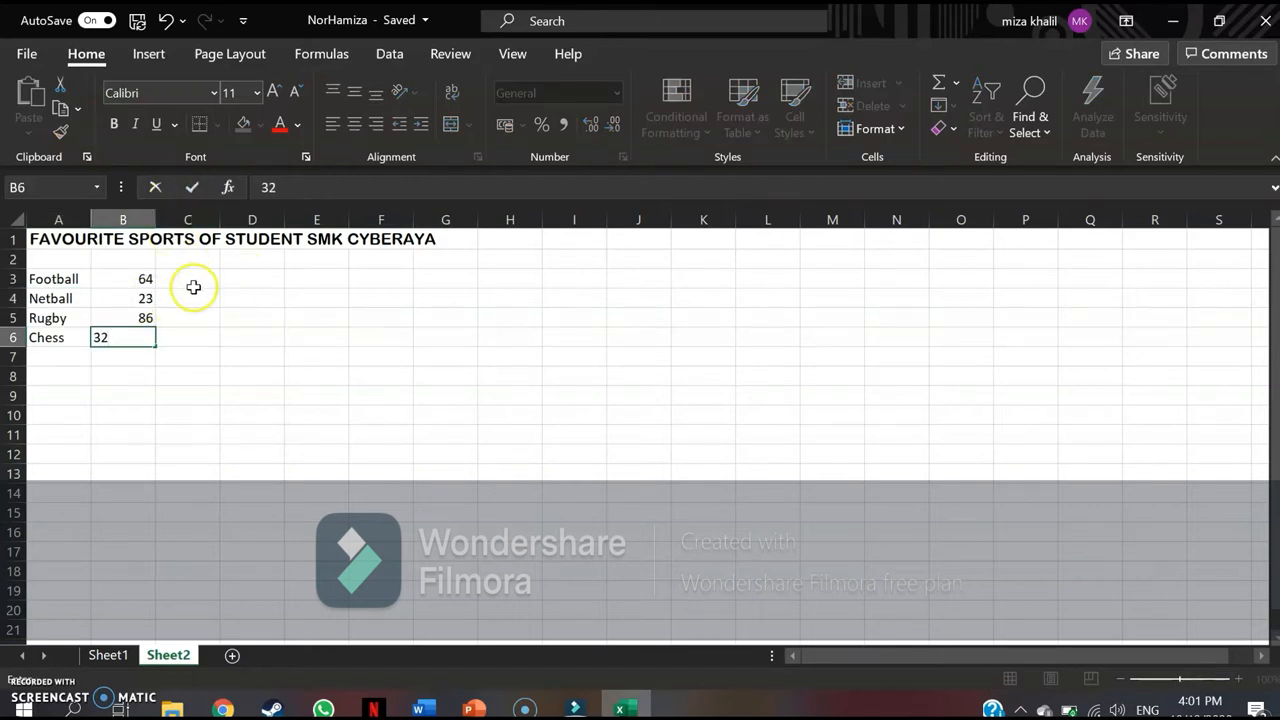
Fill C3:C6 with 23, 64, 32, 86, D3:D6 with 22, 65, 31, 87, and E3:E6 with 87, 31, 22, 65.
click(193, 284)
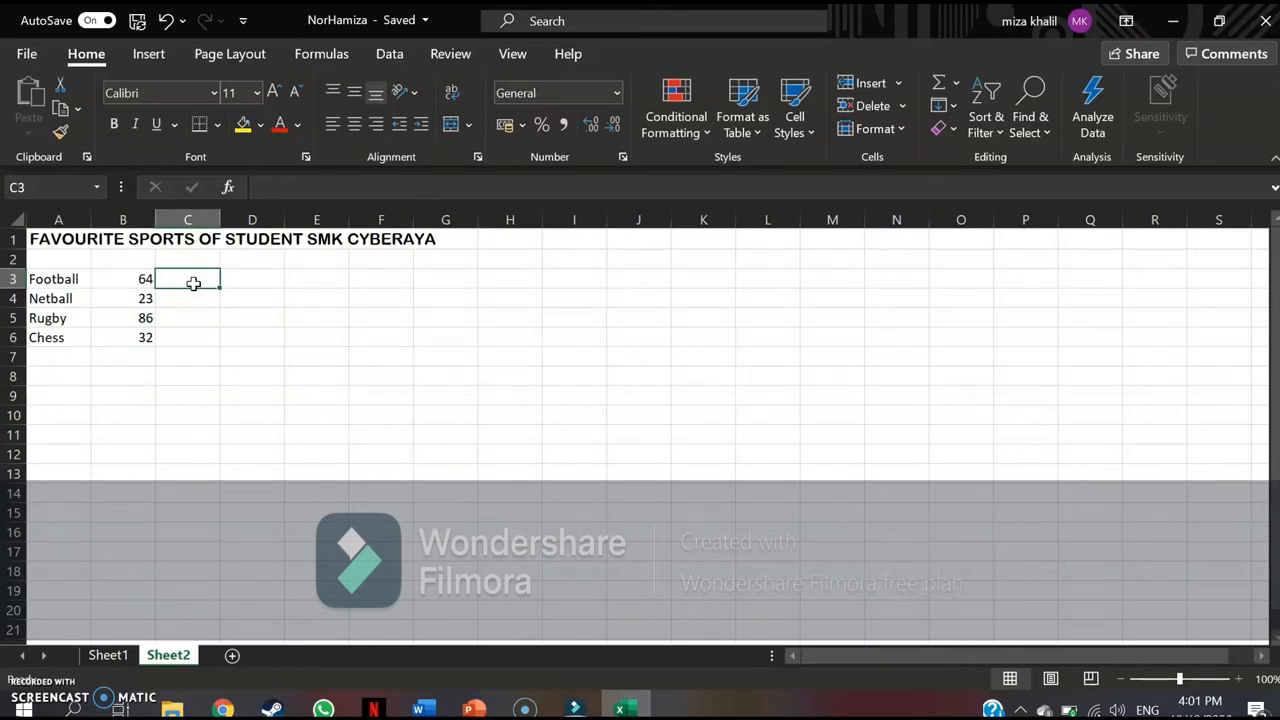
text(23)
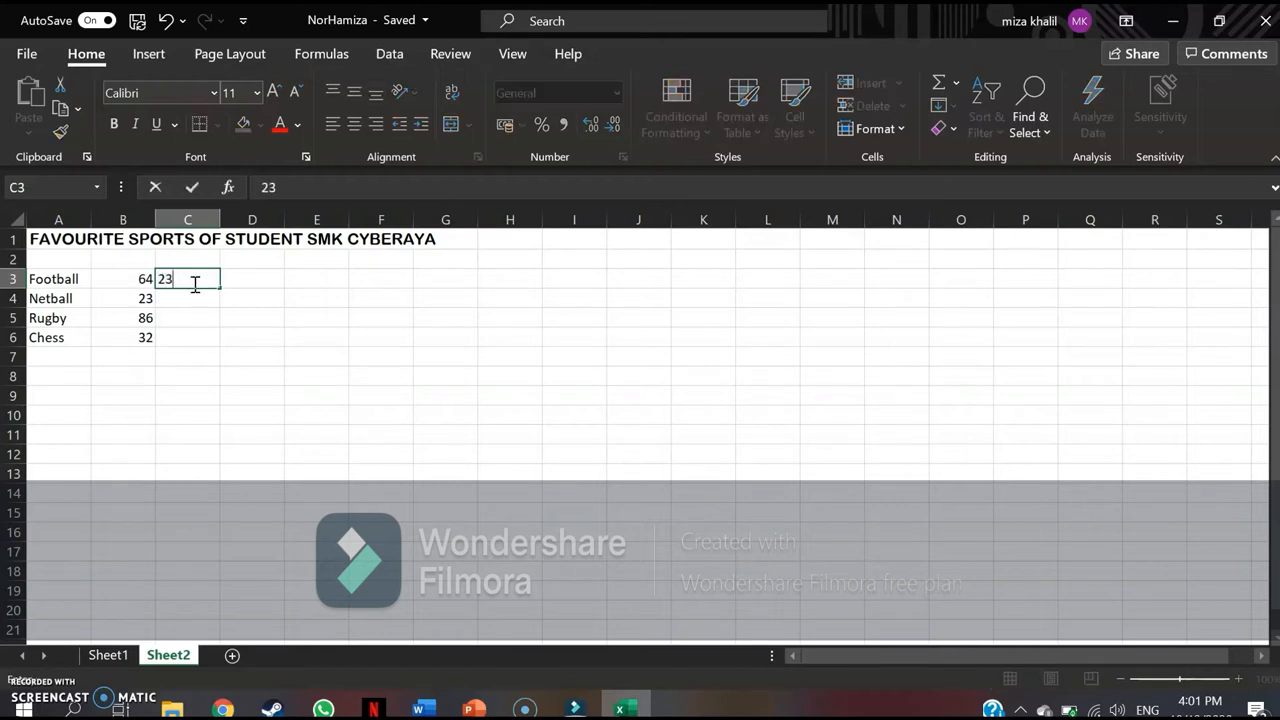
key(Return)
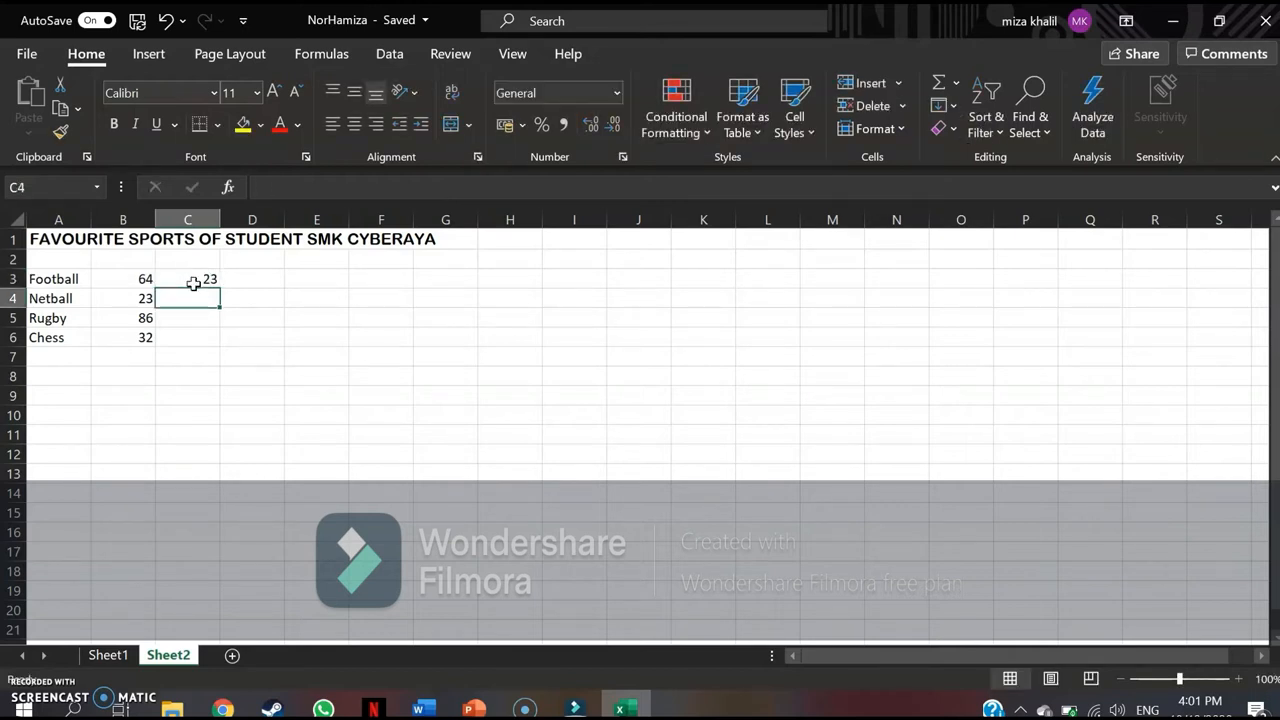
text(64)
key(Return)
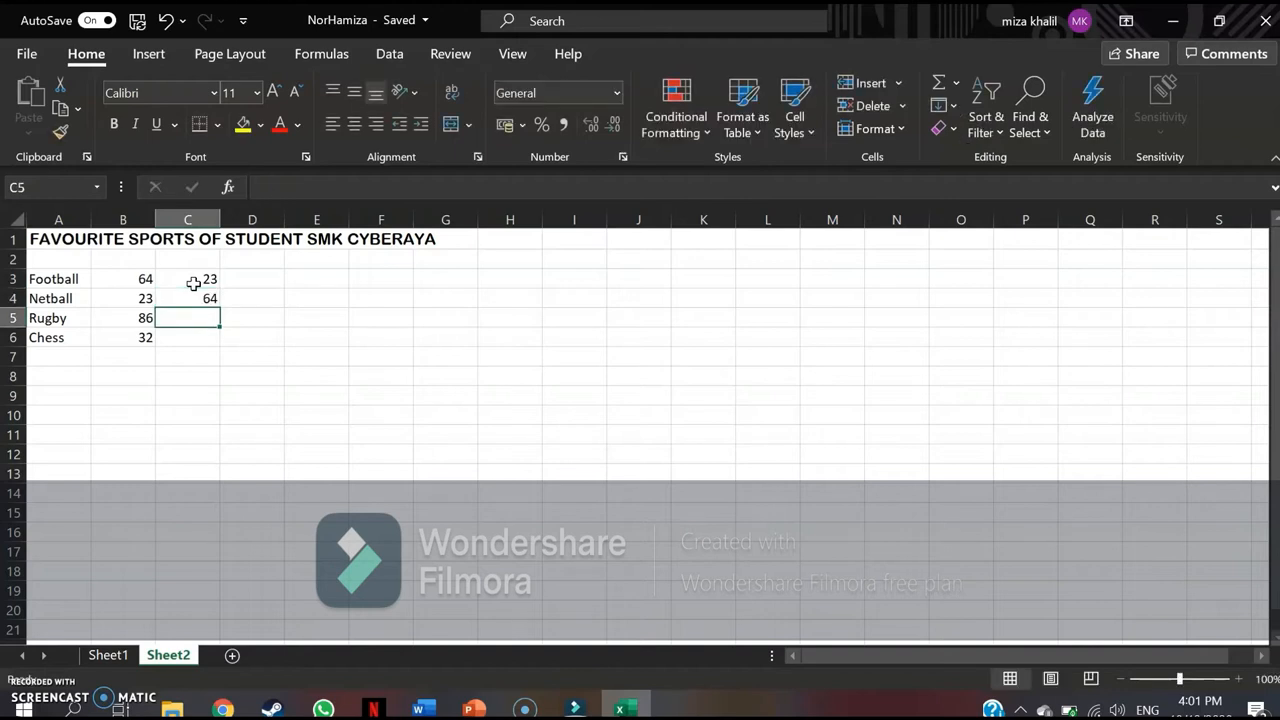
text(32)
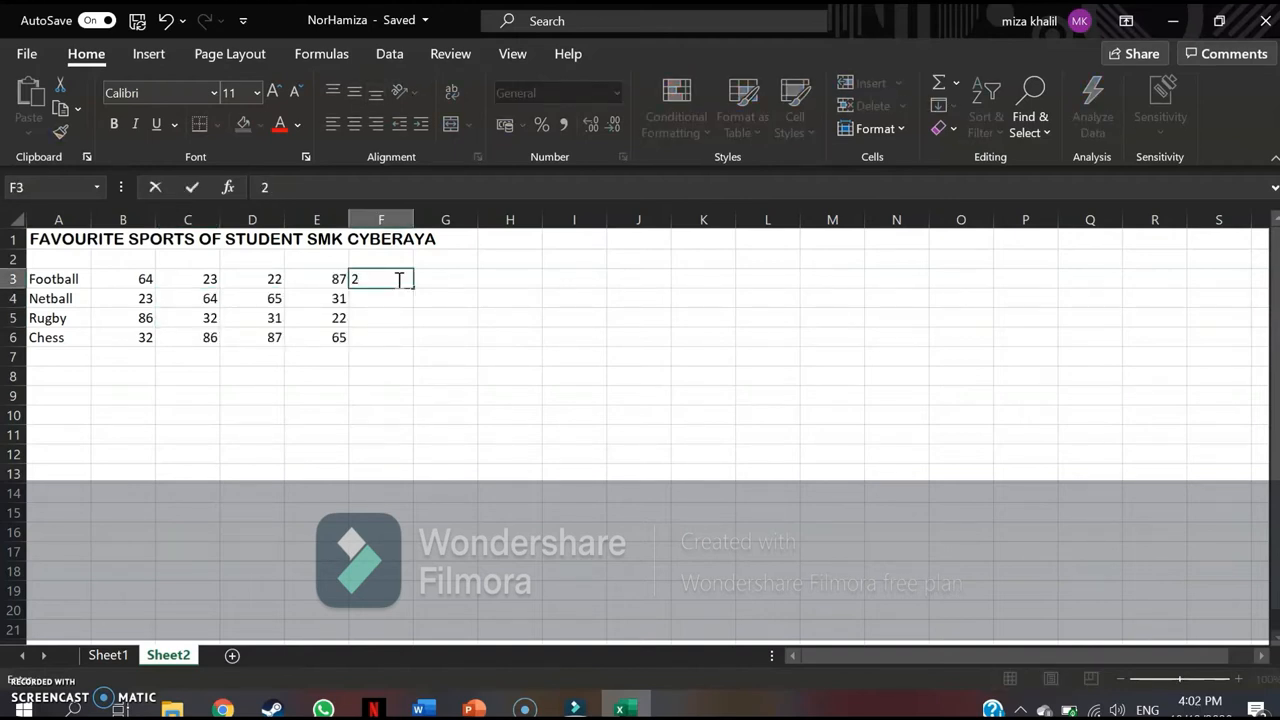
Enter the values 20, 33, 21 and 63 in F3:F6 for the four sports.
text(0)
key(Return)
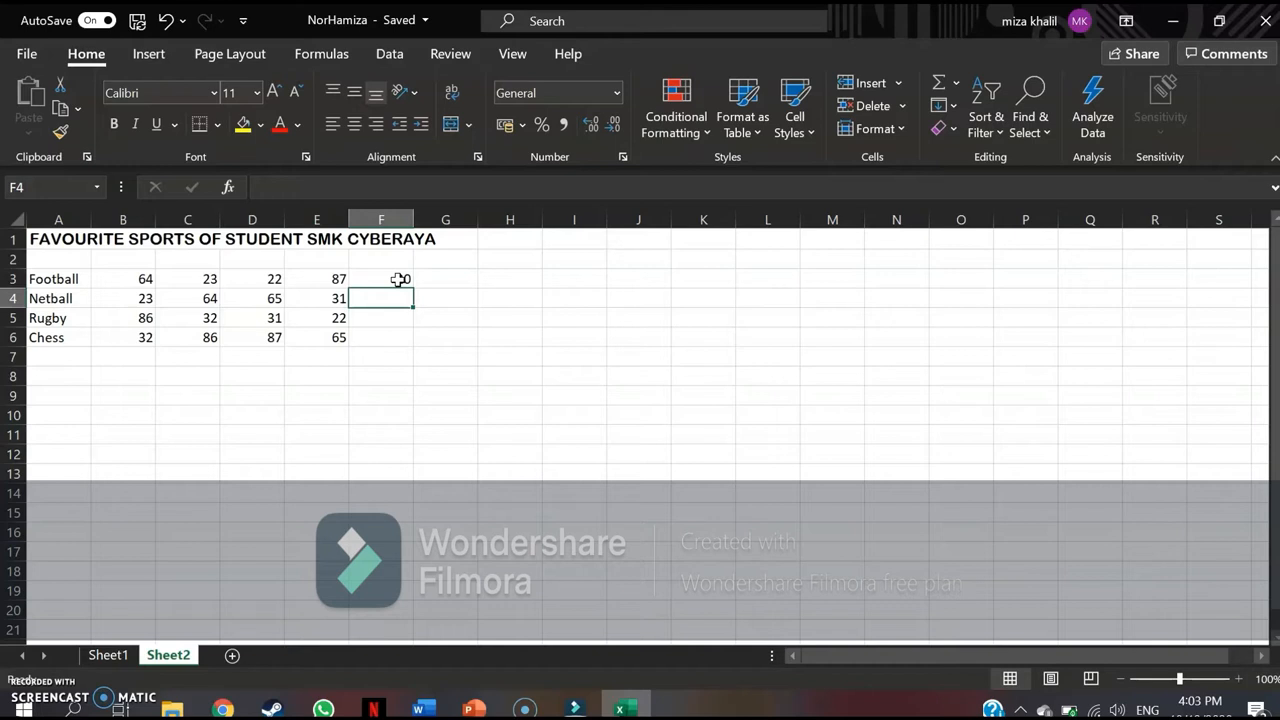
text(33)
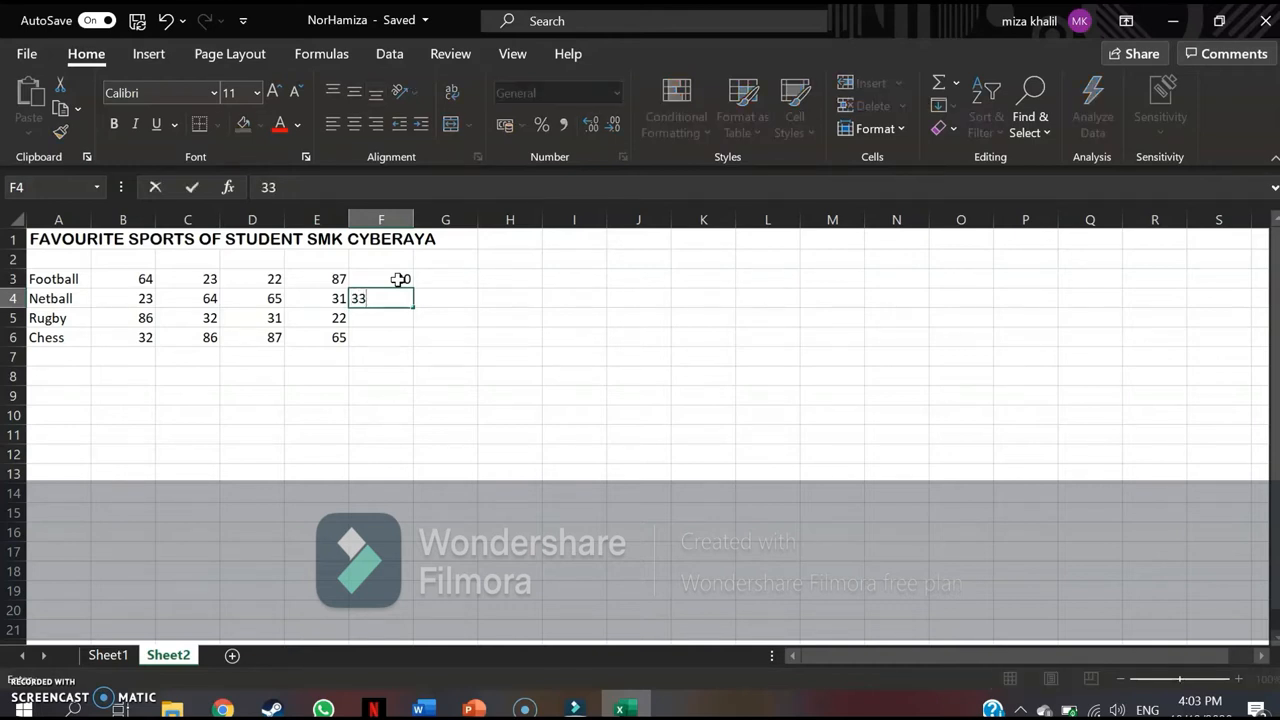
key(Return)
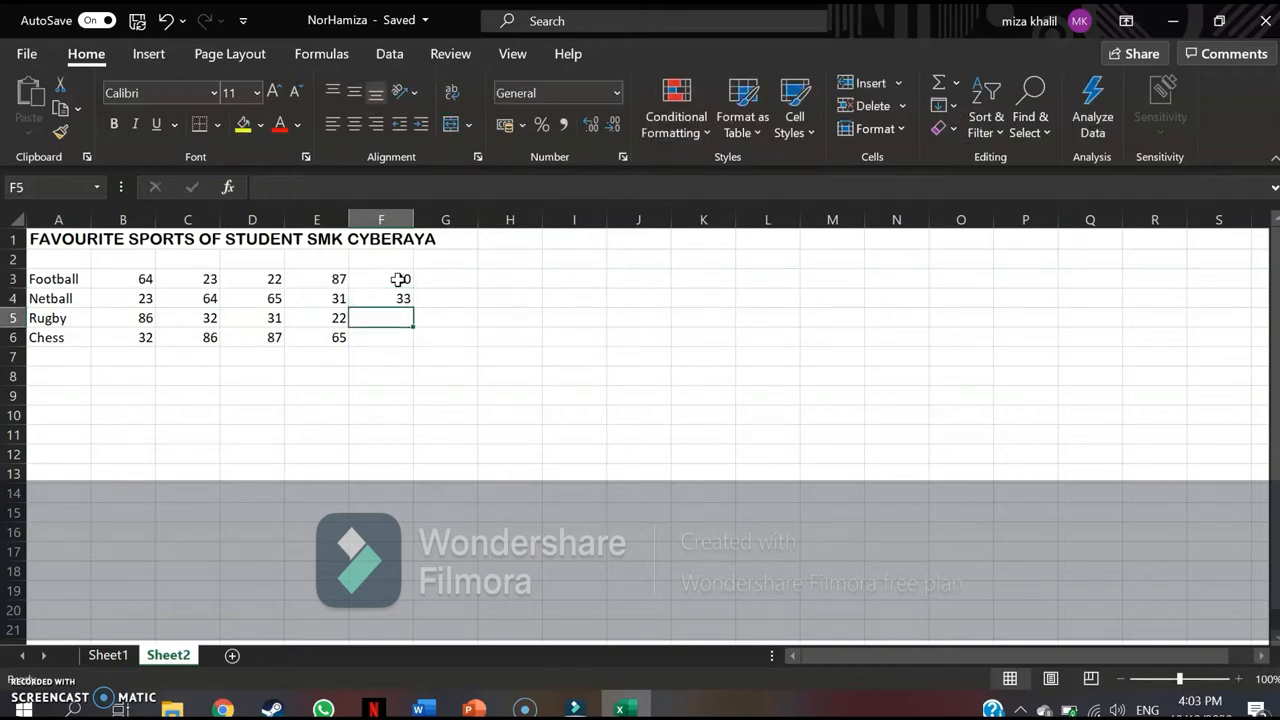
text(21)
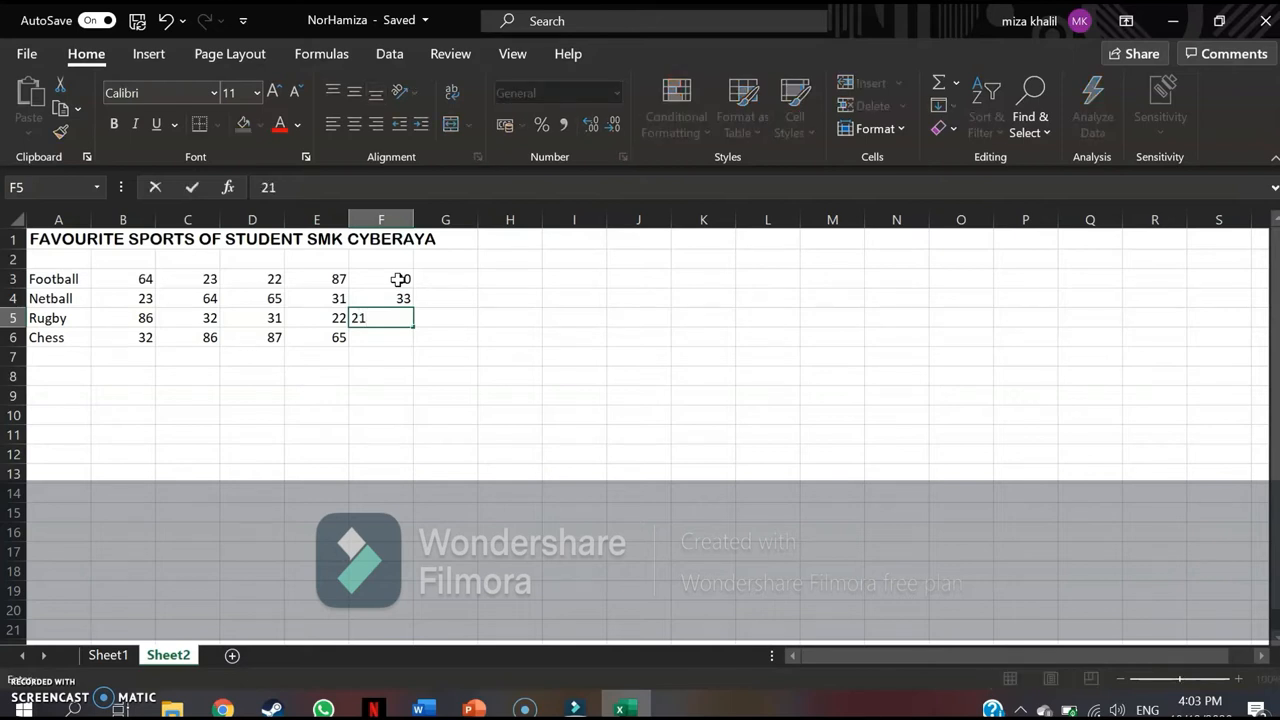
key(Return)
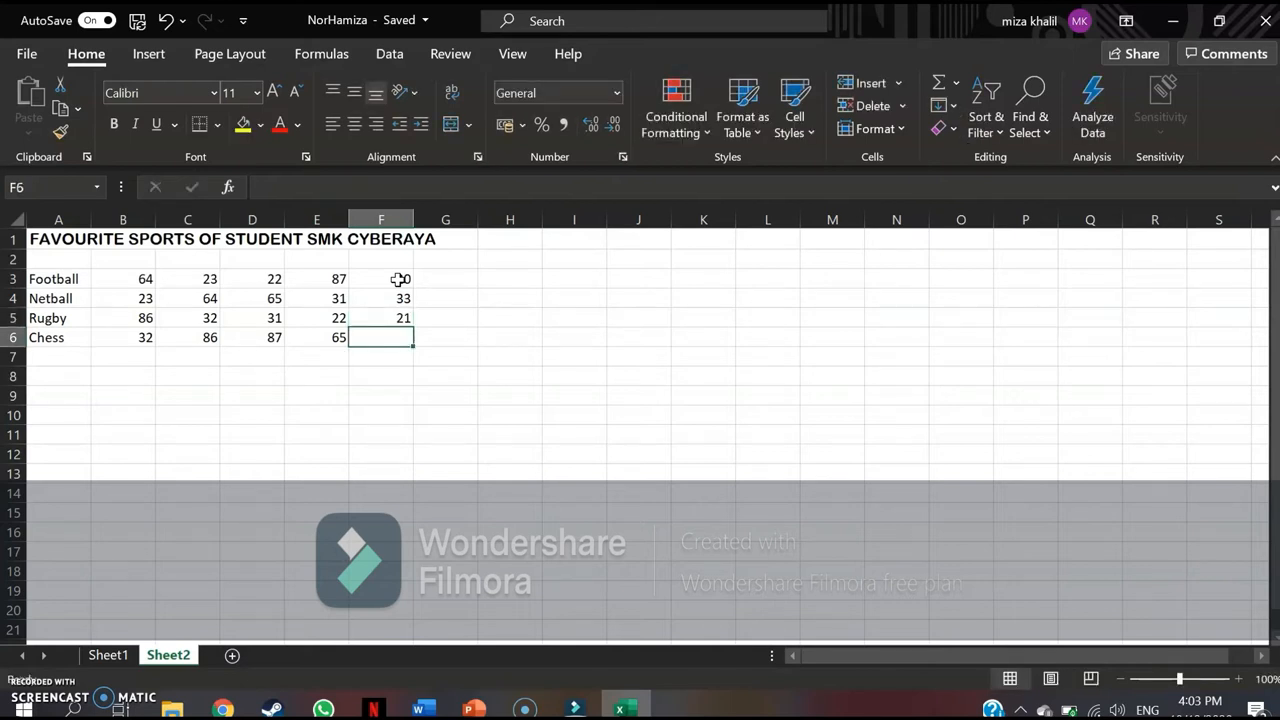
text(63)
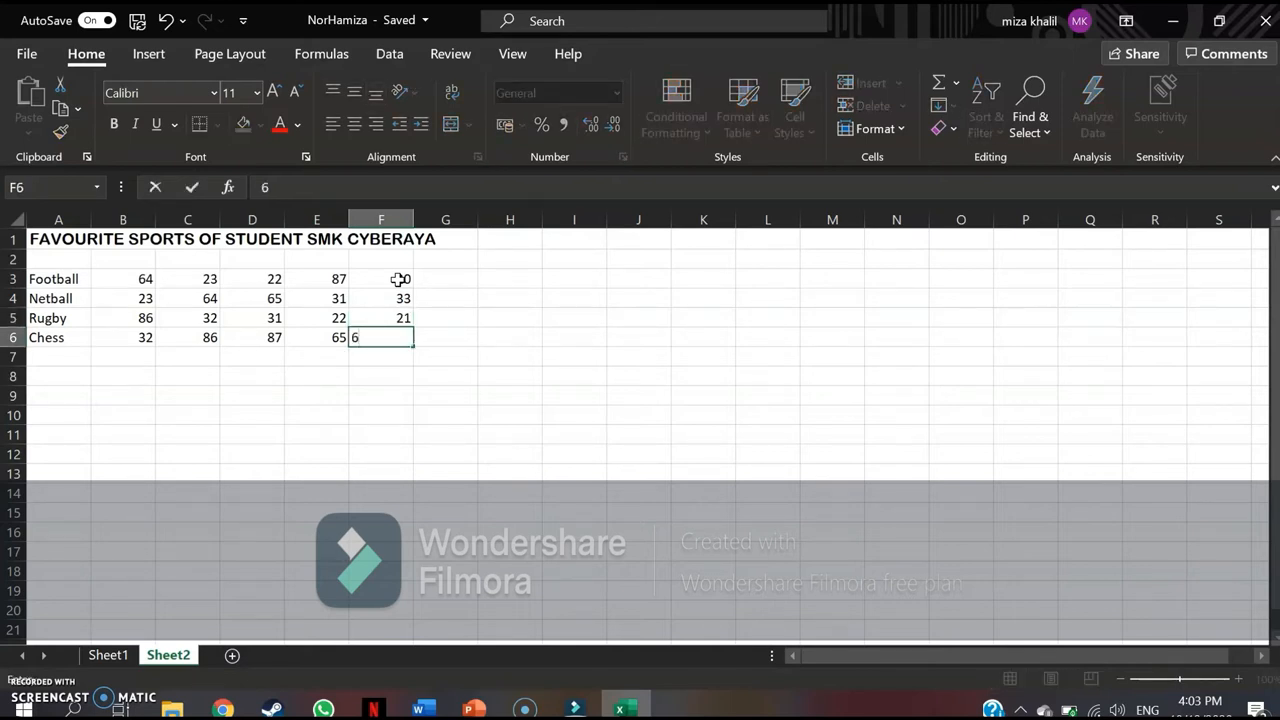
click(431, 346)
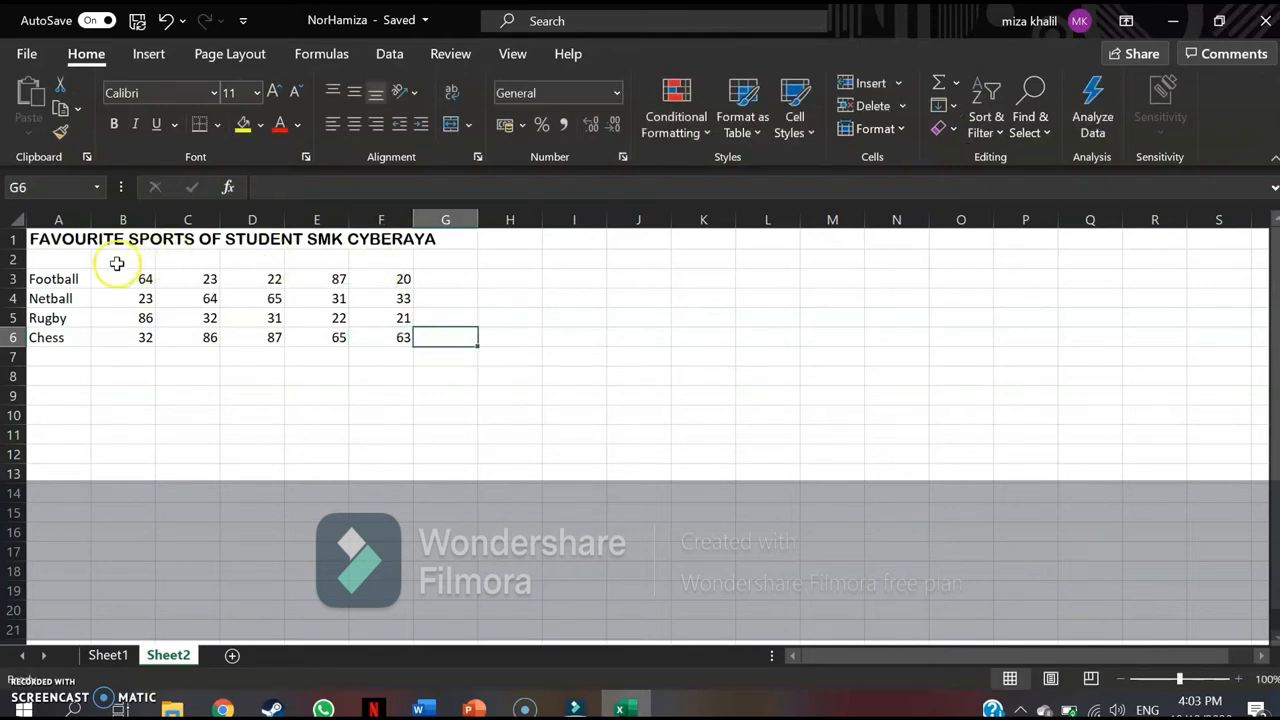
Convert the sports data in A3:F6 into a table using Quick Analysis.
click(49, 282)
drag(49, 282, 405, 338)
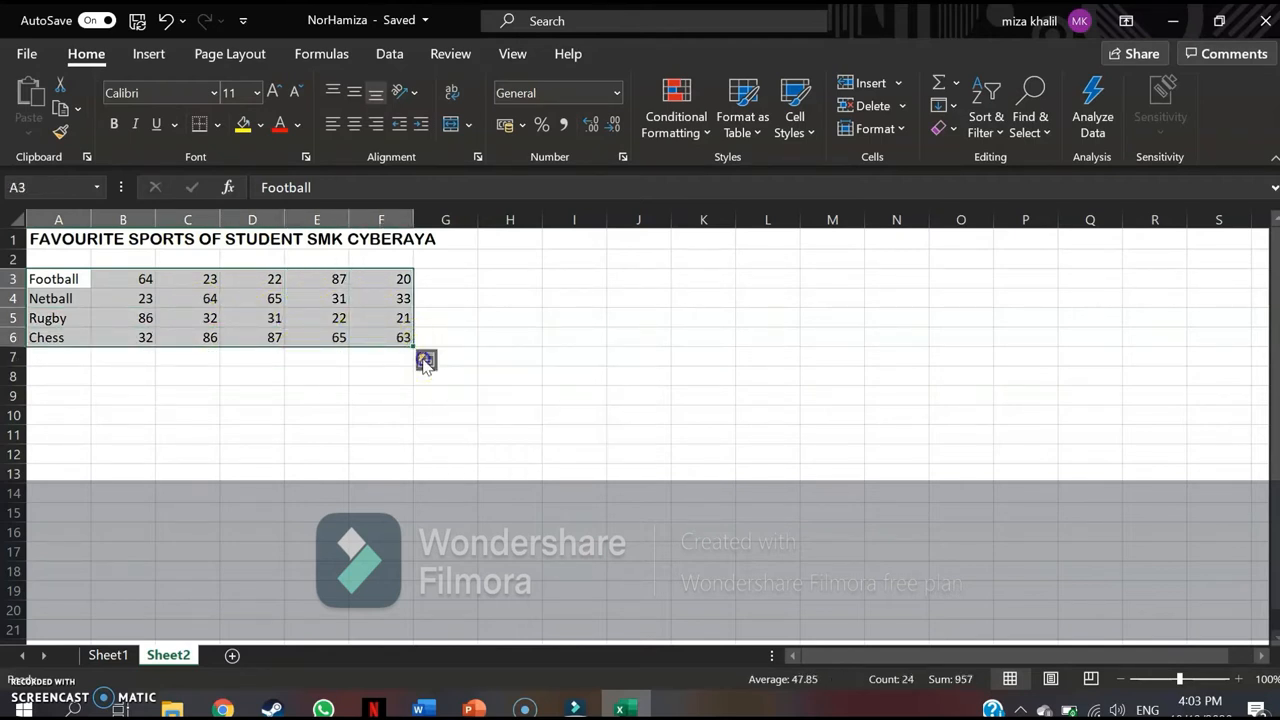
click(425, 361)
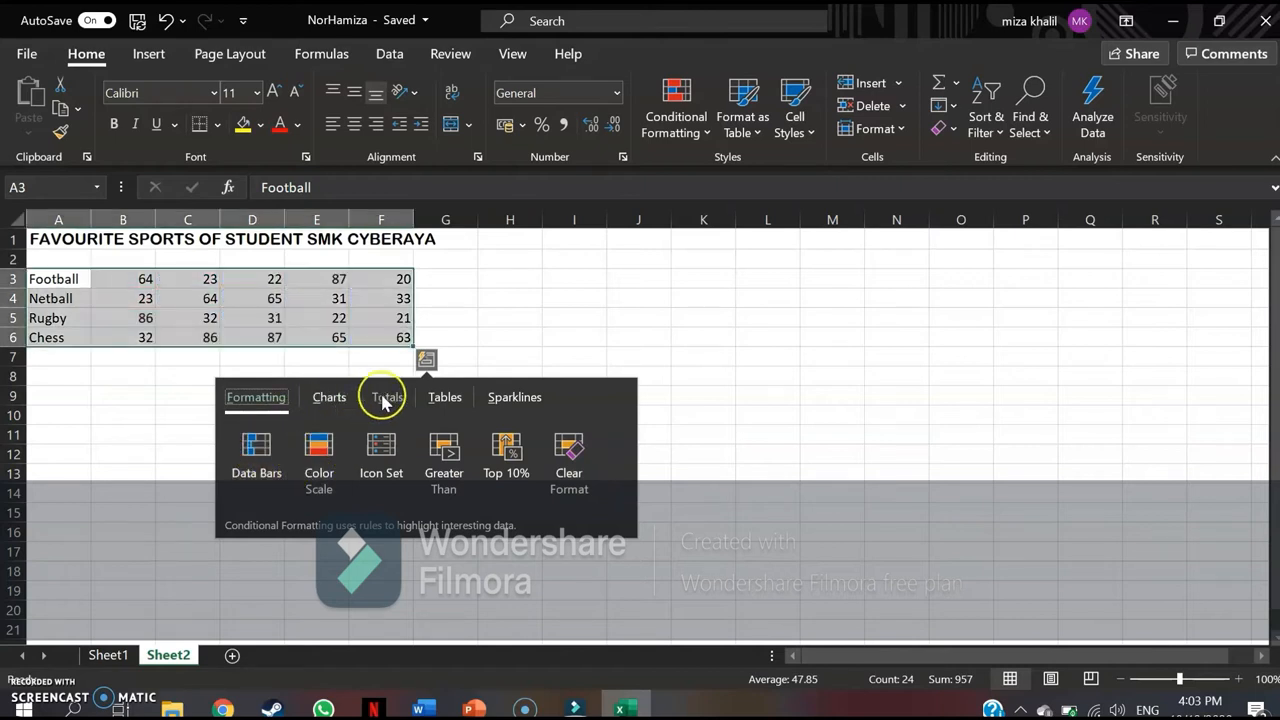
click(444, 400)
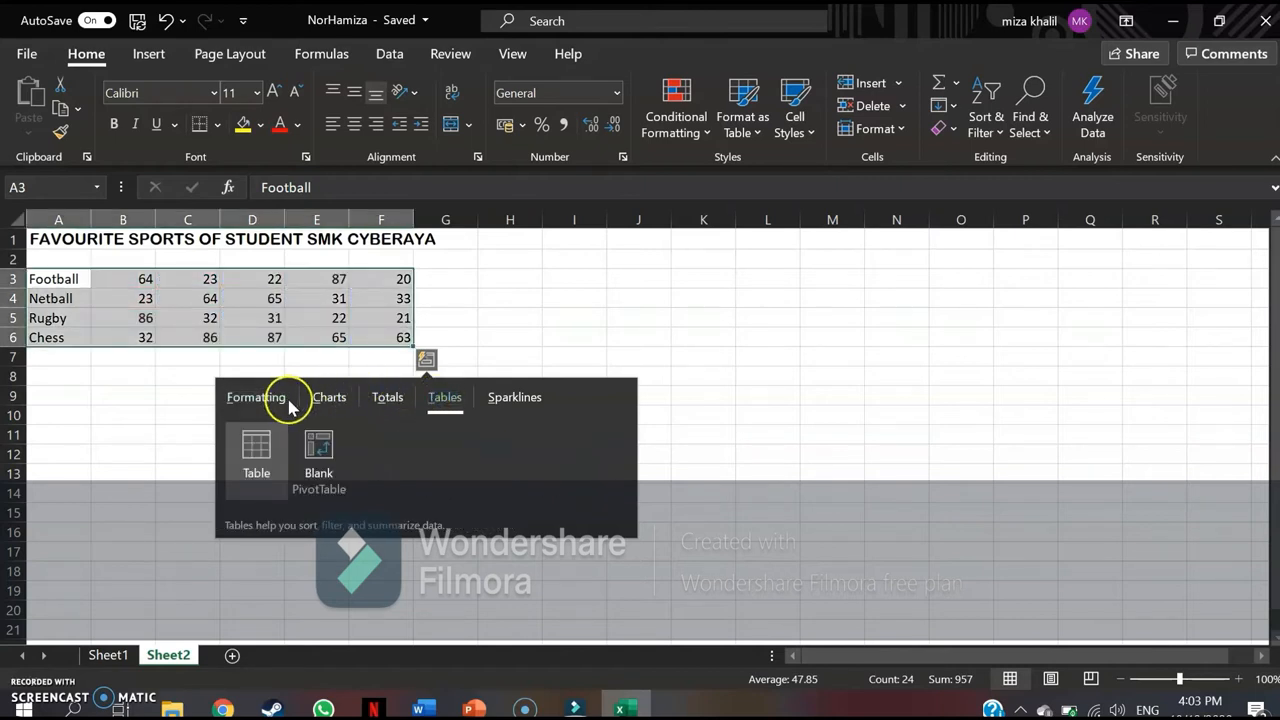
click(259, 461)
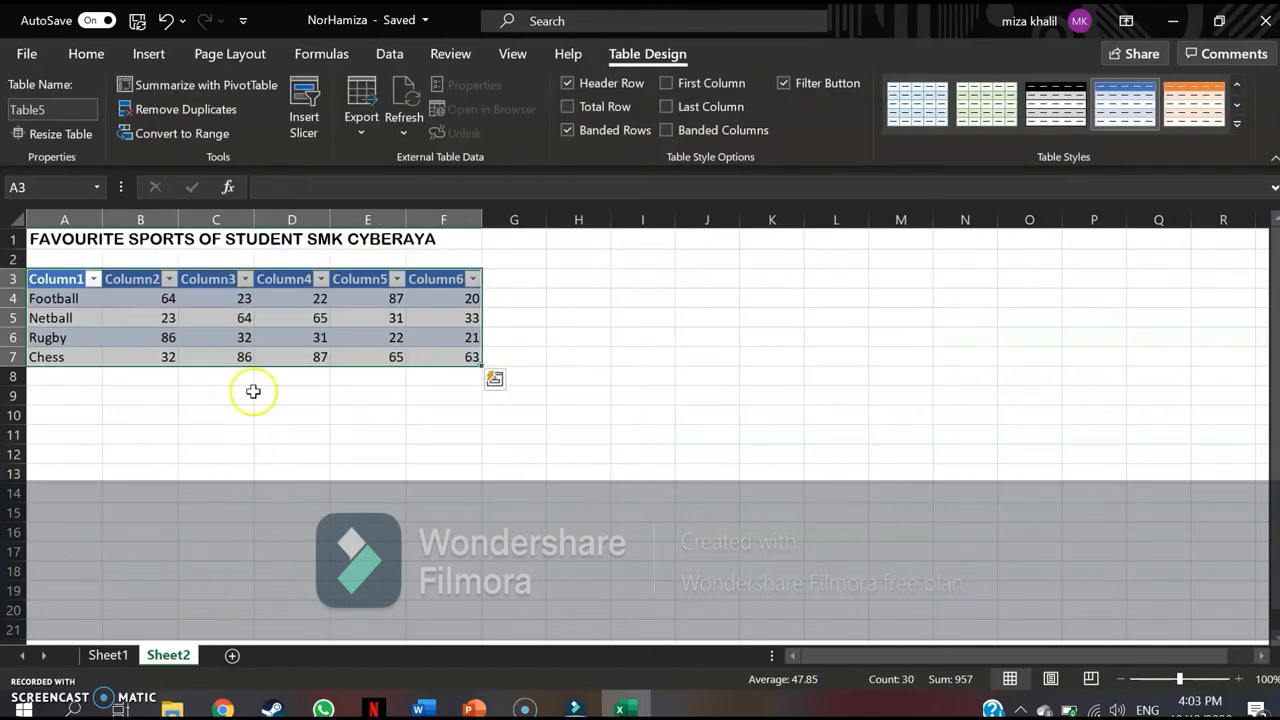
Rename the table's first column header as Sports.
click(50, 283)
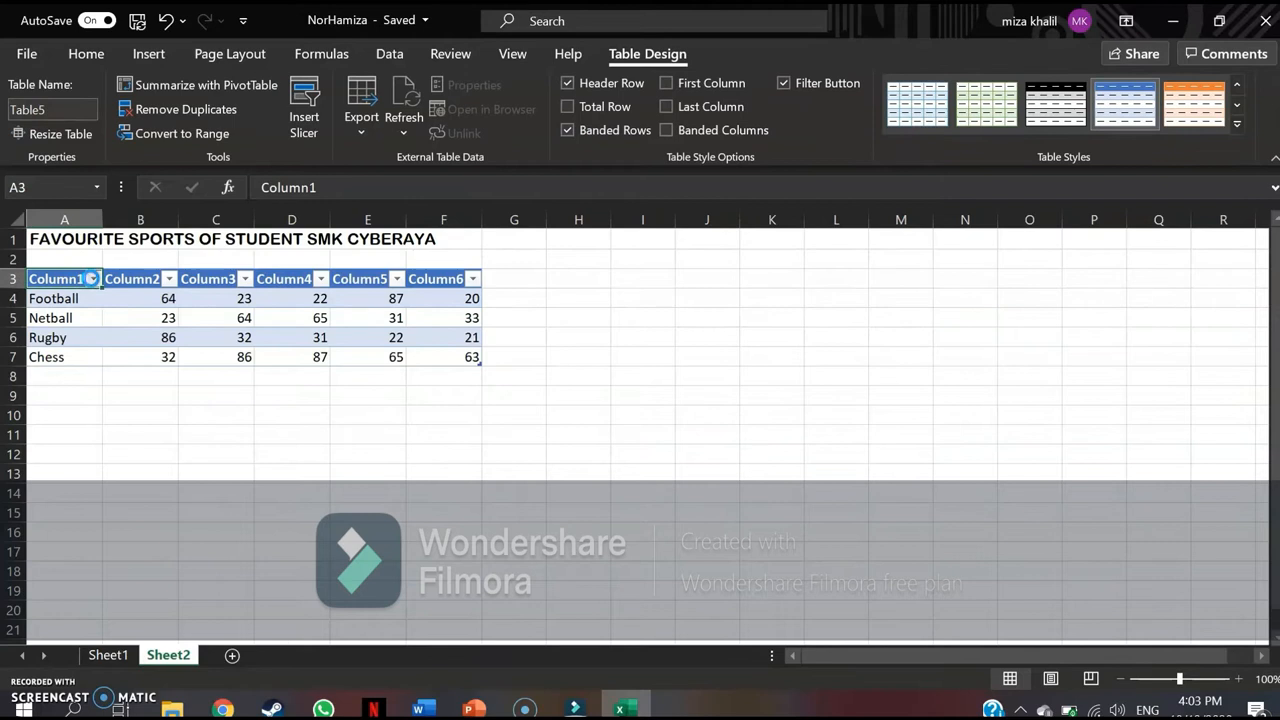
click(93, 279)
click(62, 278)
double_click(78, 280)
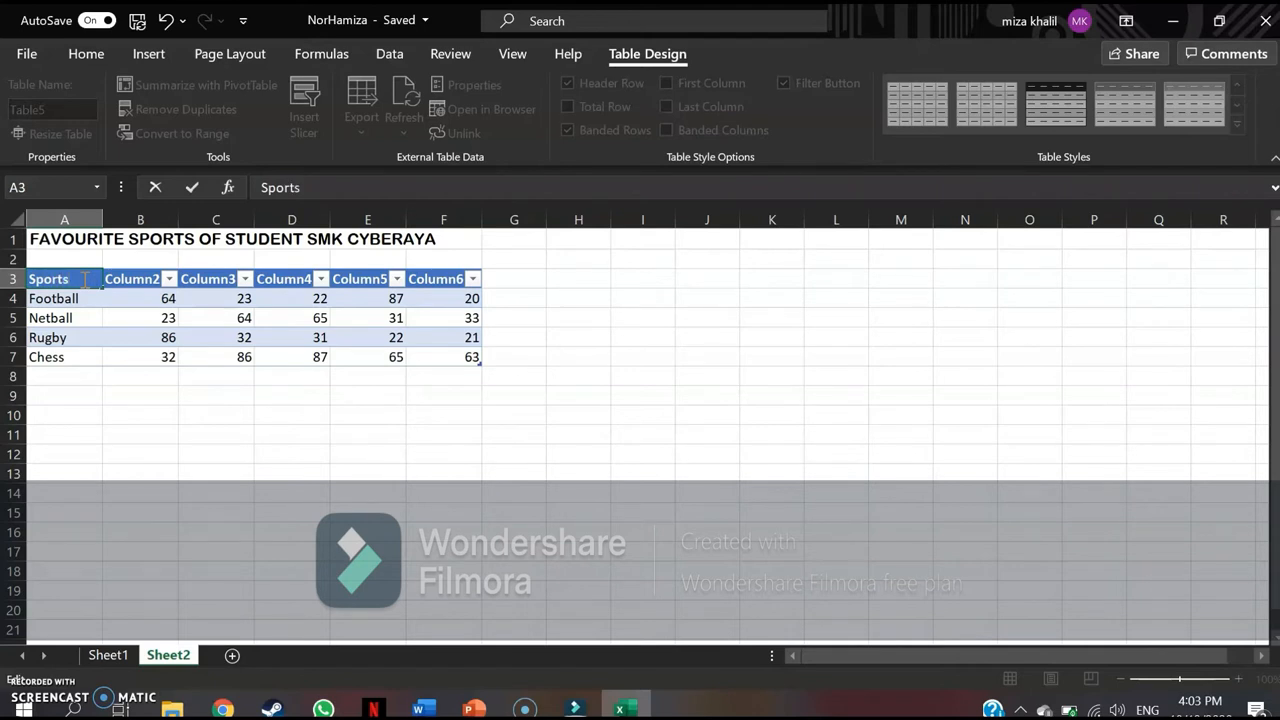
Rename the headers in B3 and C3 as Form 1 and Form 2.
click(125, 283)
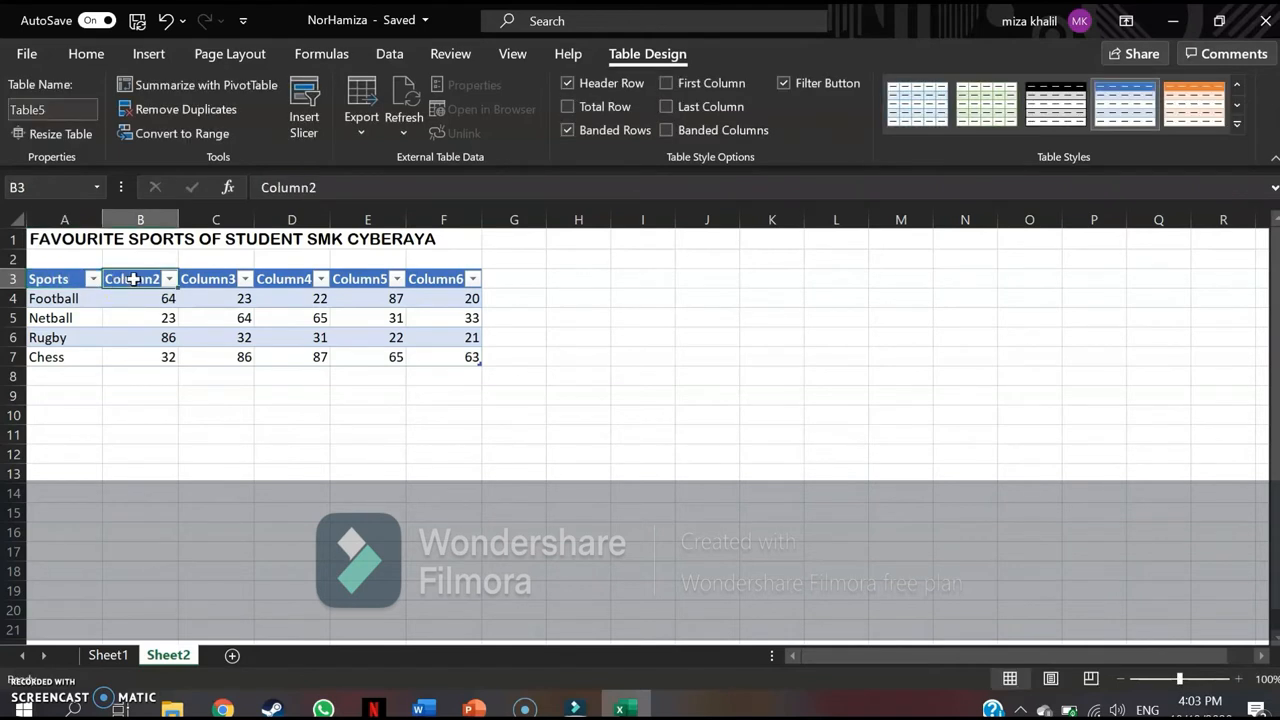
double_click(165, 280)
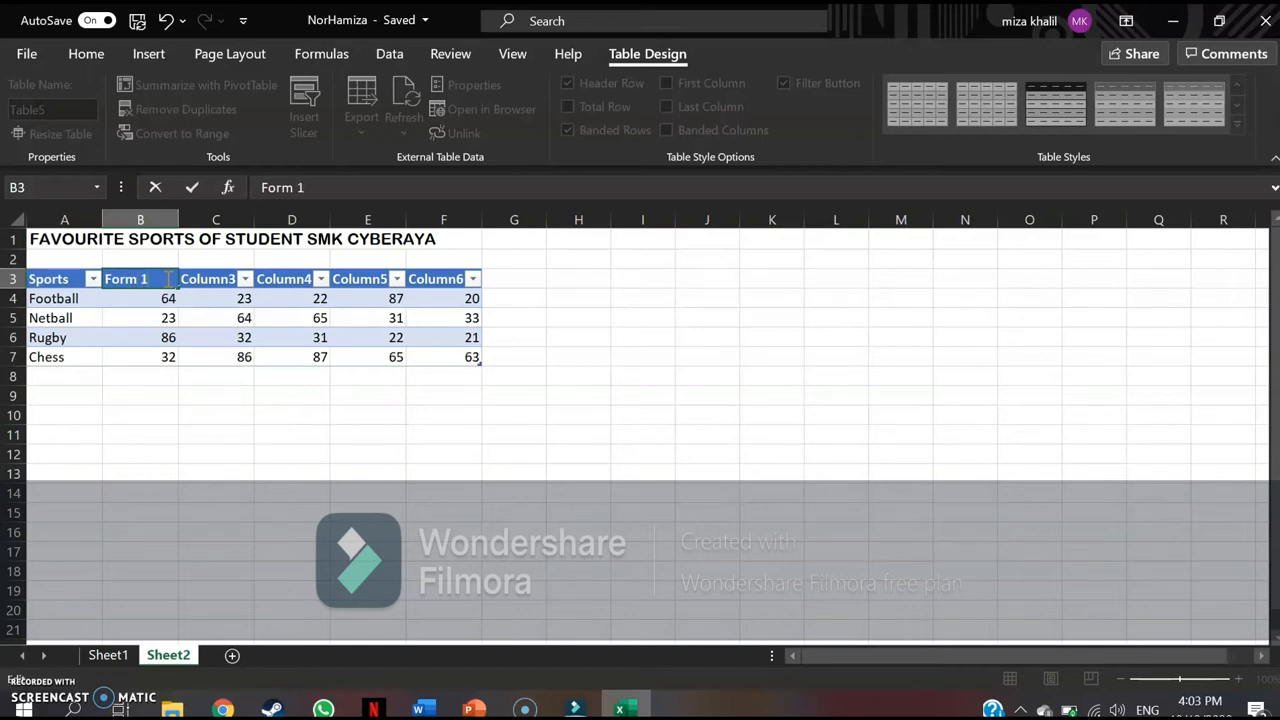
click(232, 279)
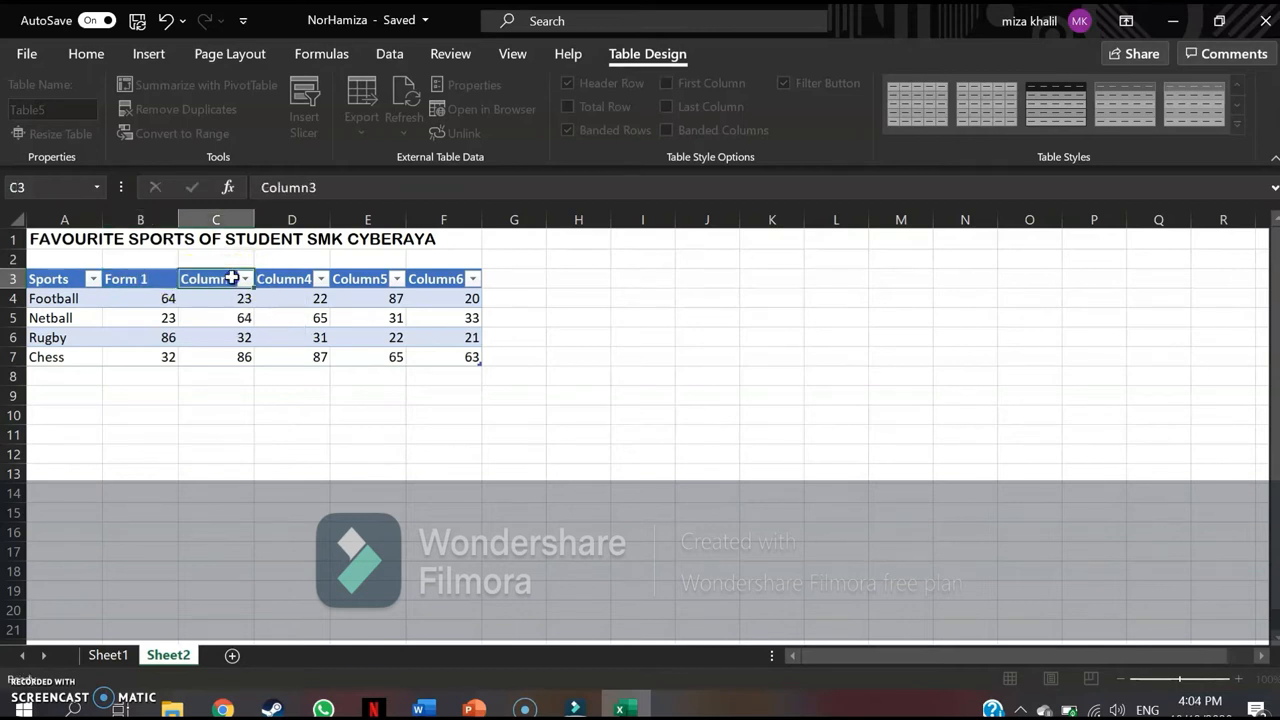
double_click(237, 279)
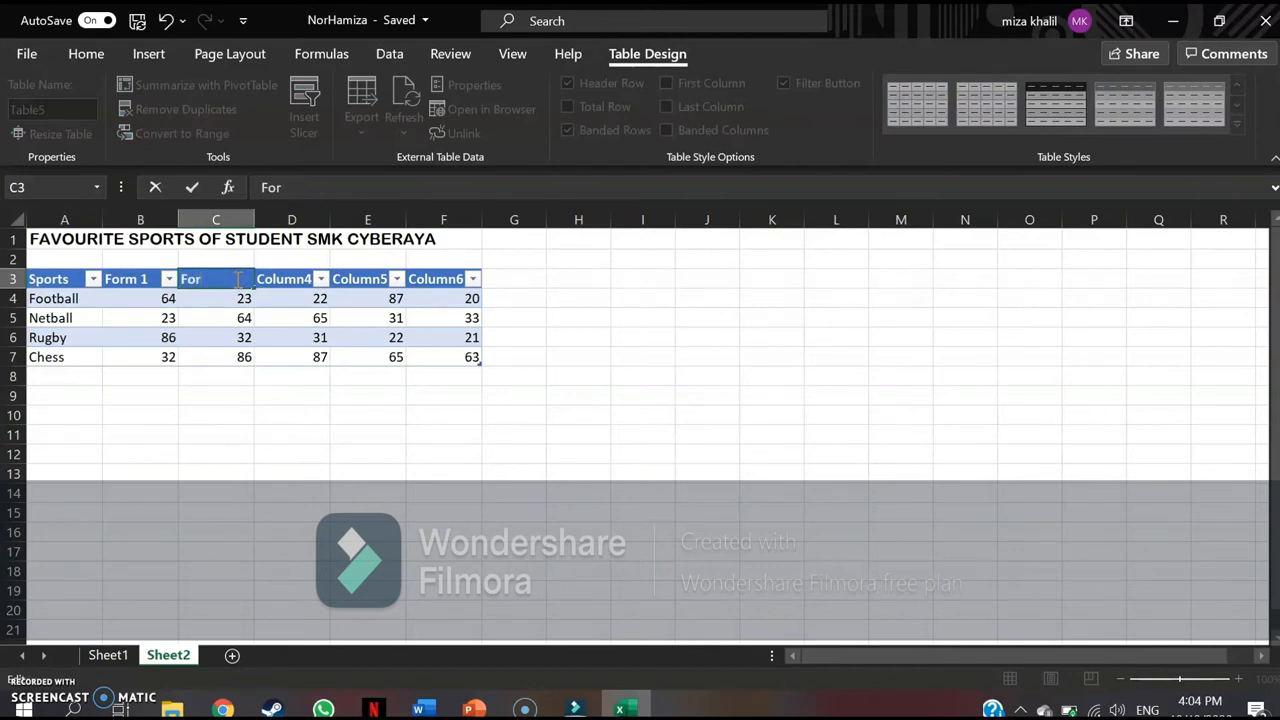
click(298, 268)
Rename the headers in D3, E3 and F3 as Form 3, Form 4 and Form 5.
click(305, 281)
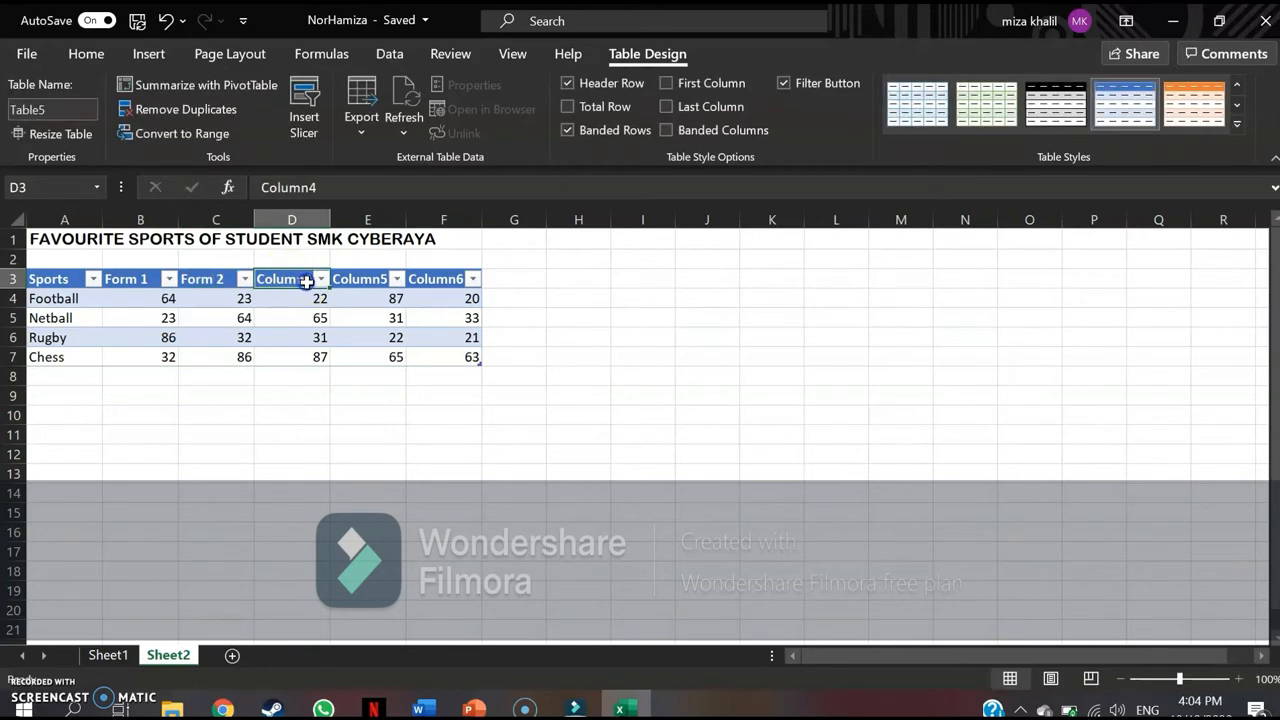
double_click(313, 280)
drag(314, 281, 267, 281)
key(BackSpace)
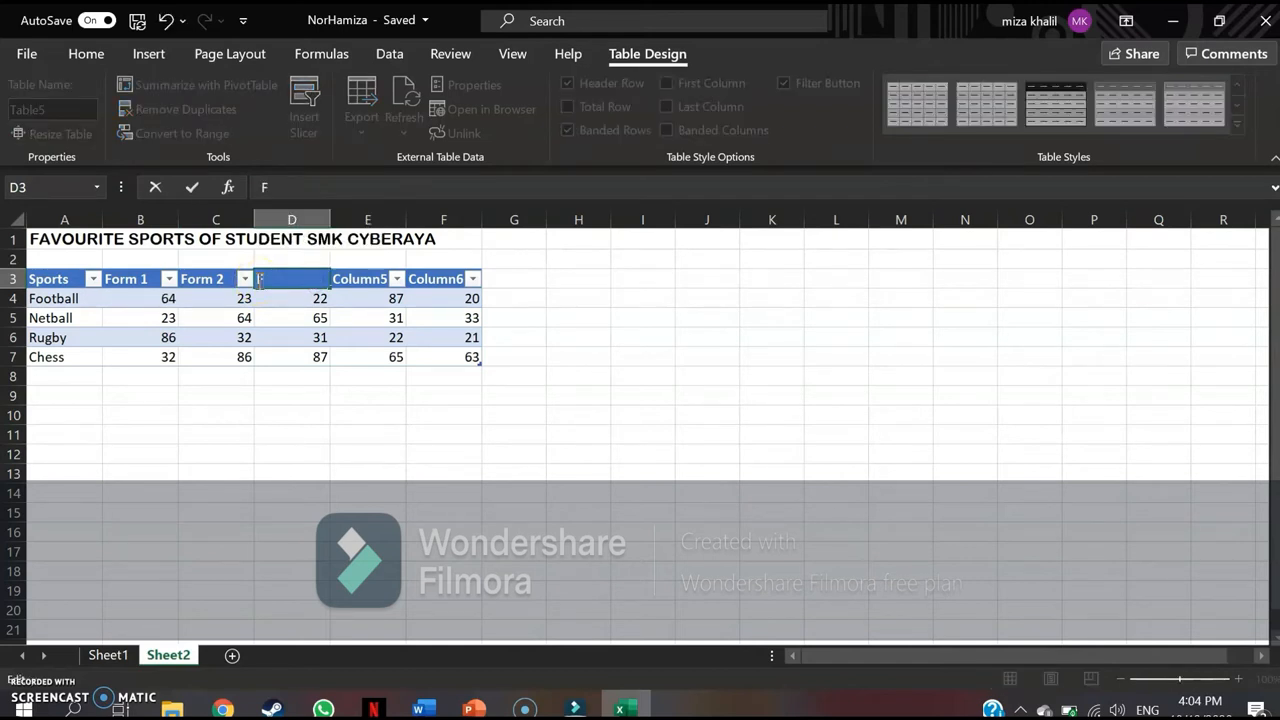
text(For)
text(m 3)
key(Tab)
text(Form 4)
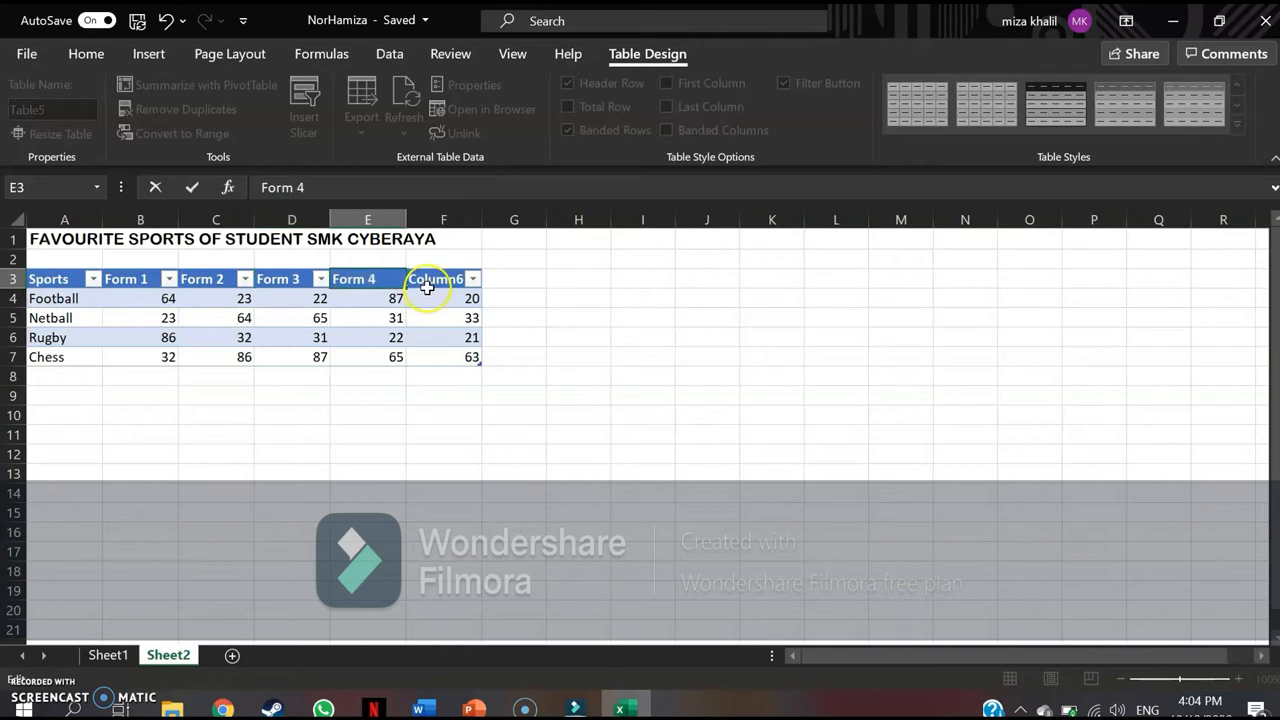
click(427, 288)
double_click(463, 278)
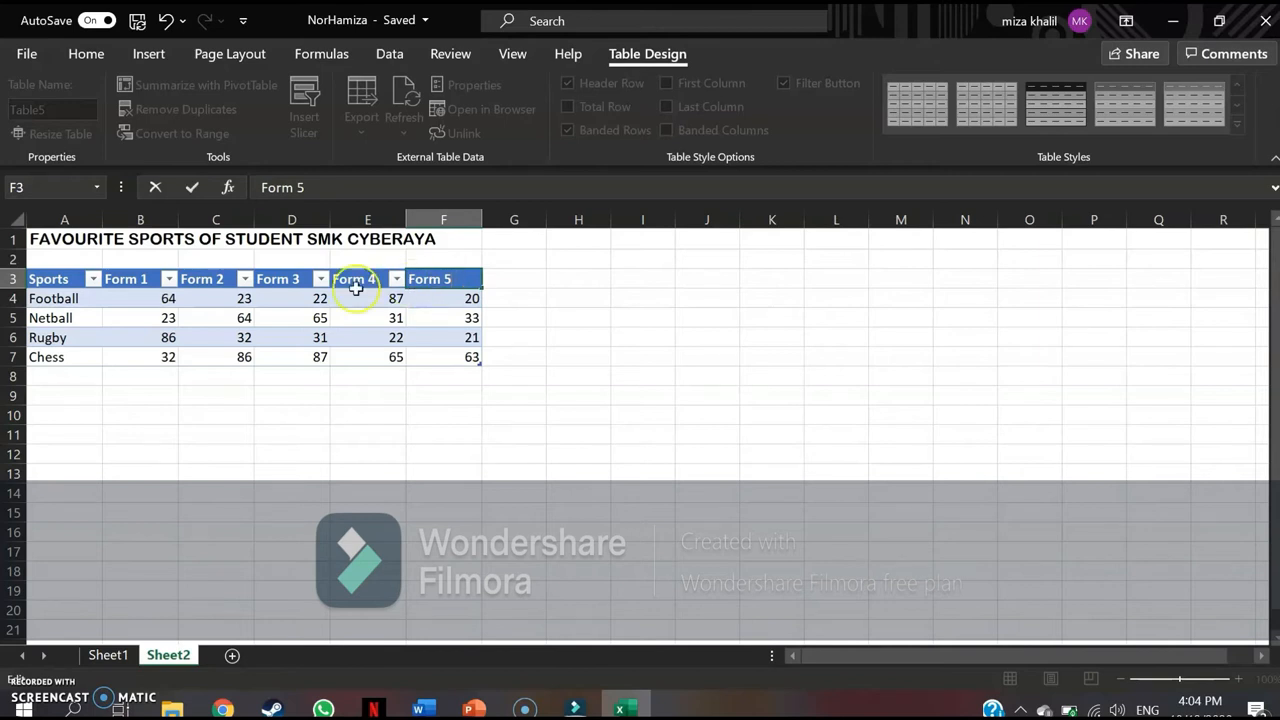
Apply the light table style with a solid orange header row and thin orange row lines to A3:F7.
click(62, 280)
drag(89, 291, 470, 358)
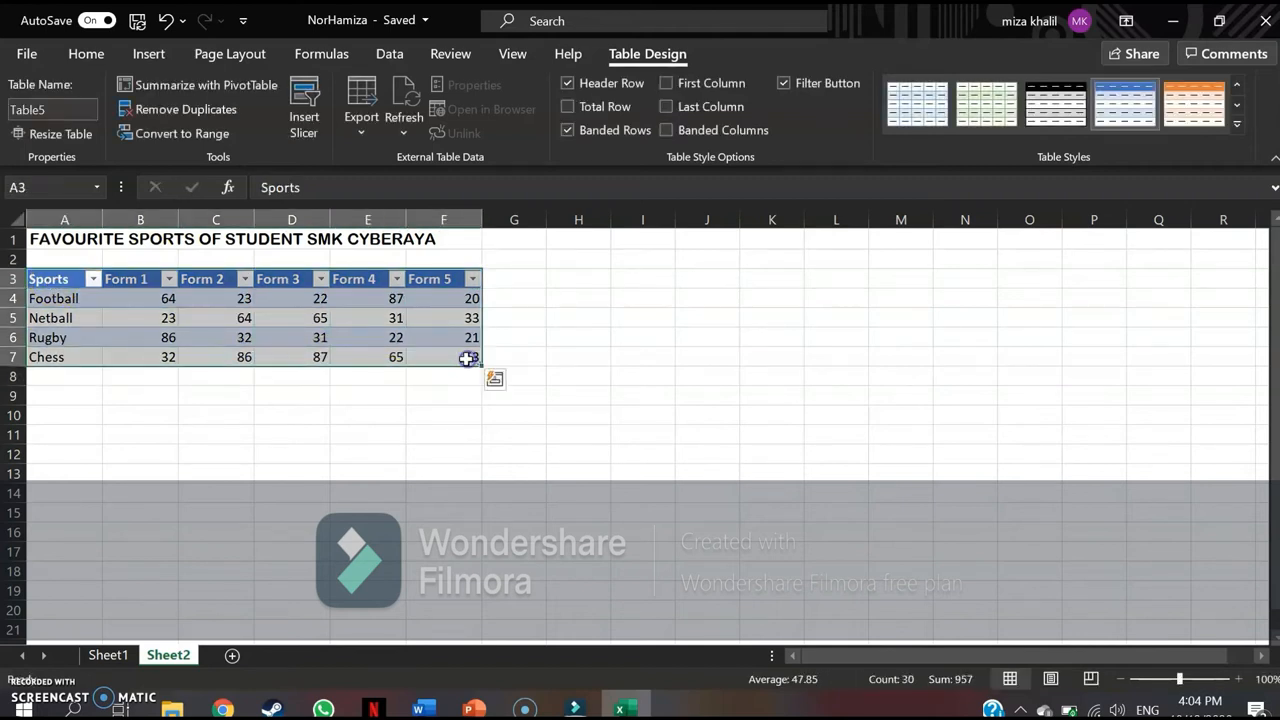
click(1240, 124)
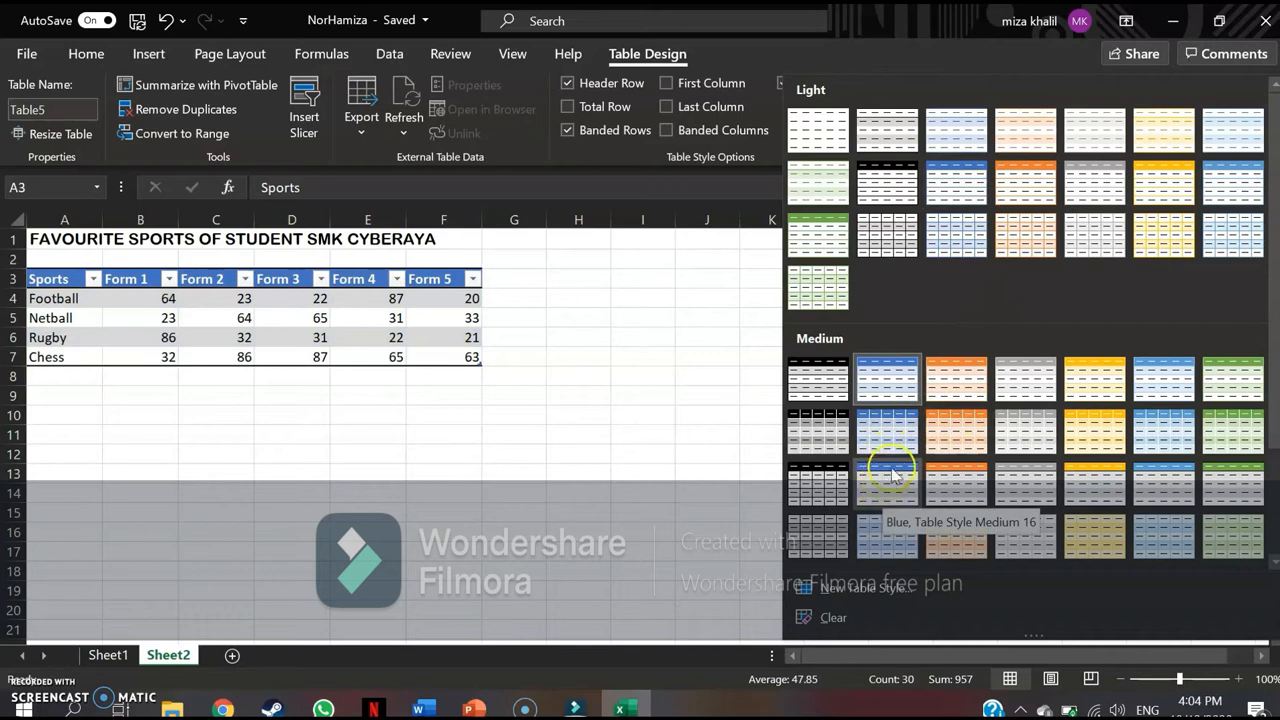
click(1040, 177)
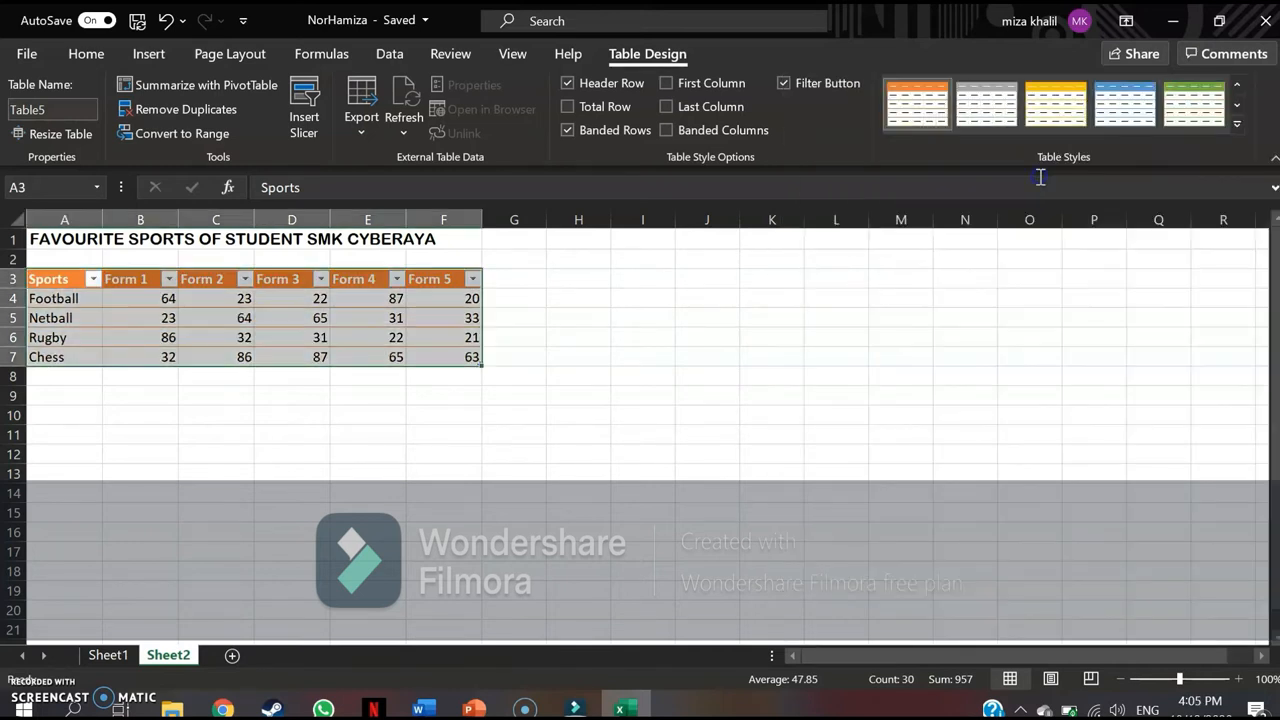
click(300, 396)
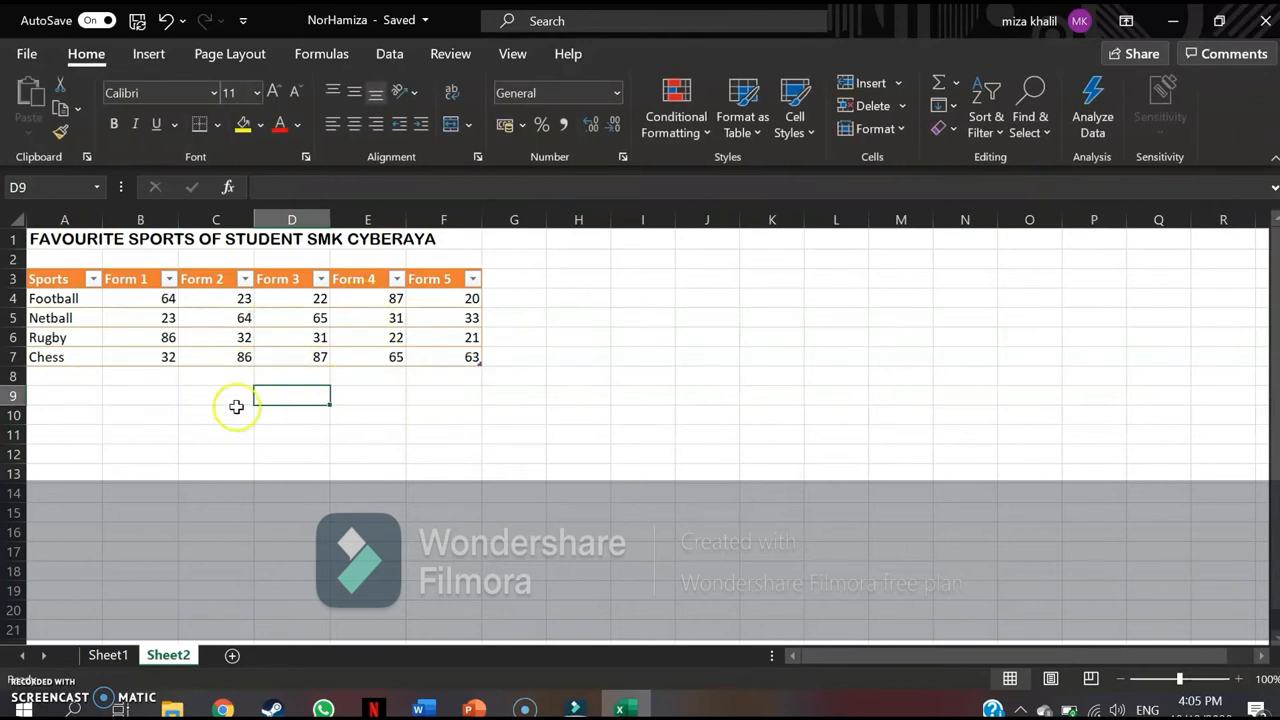
click(292, 452)
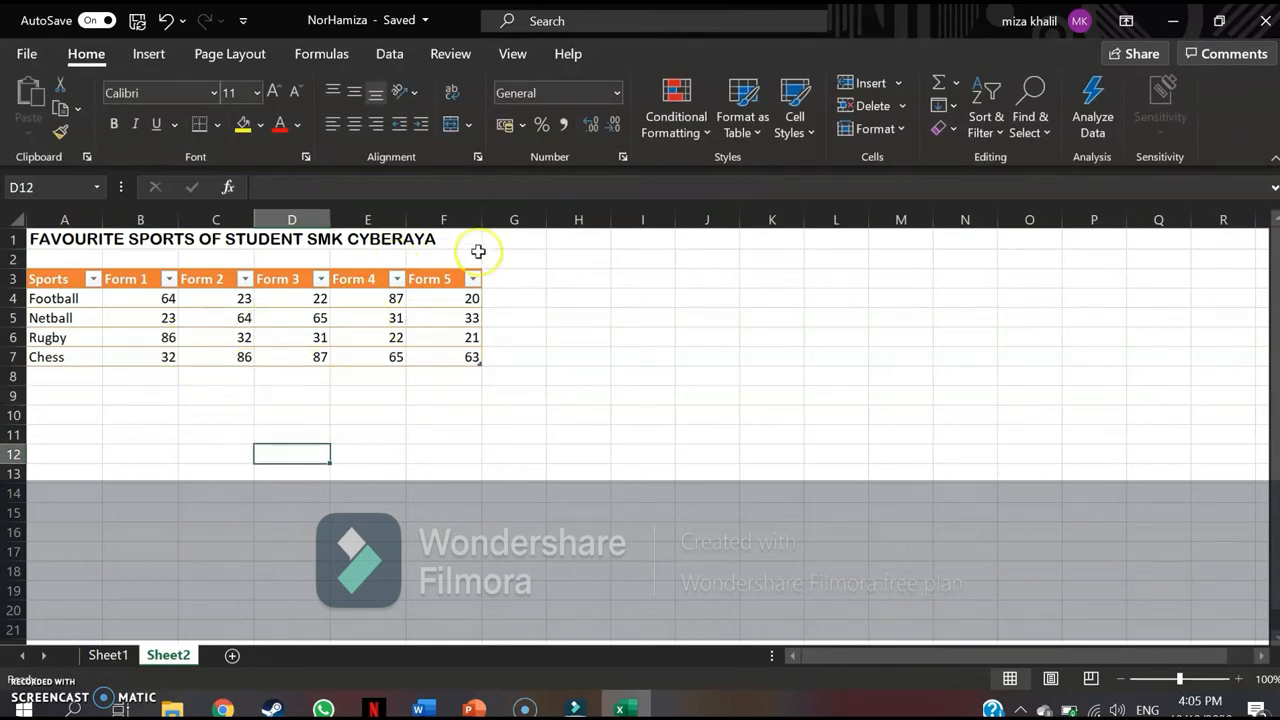
click(473, 358)
double_click(473, 357)
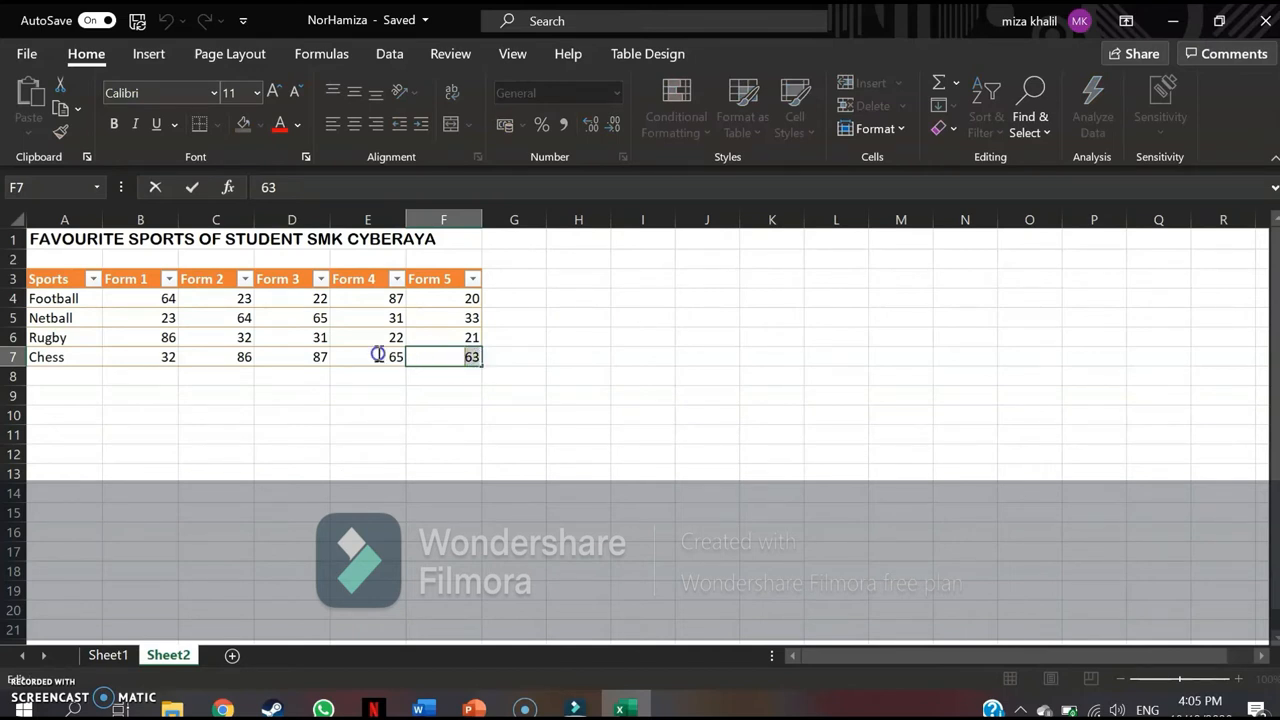
drag(424, 366, 443, 414)
click(444, 414)
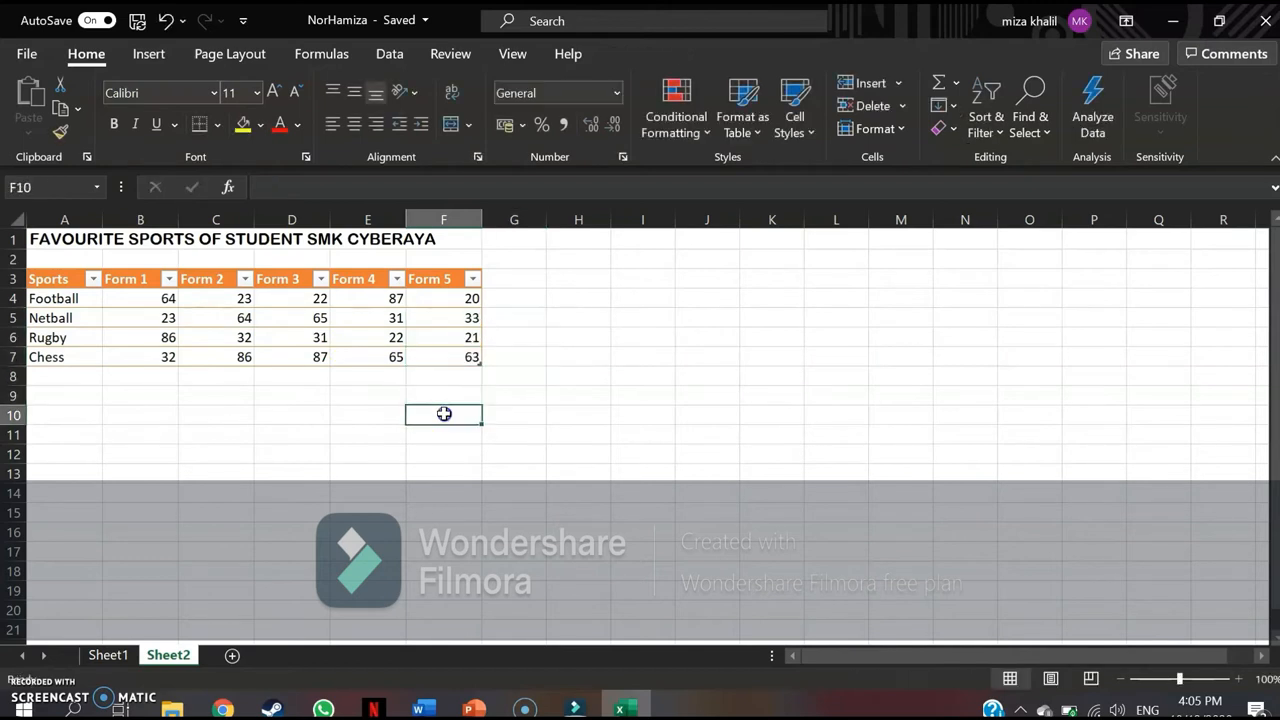
Centre the contents of the whole sports table, A3:F7, horizontally.
drag(471, 356, 49, 287)
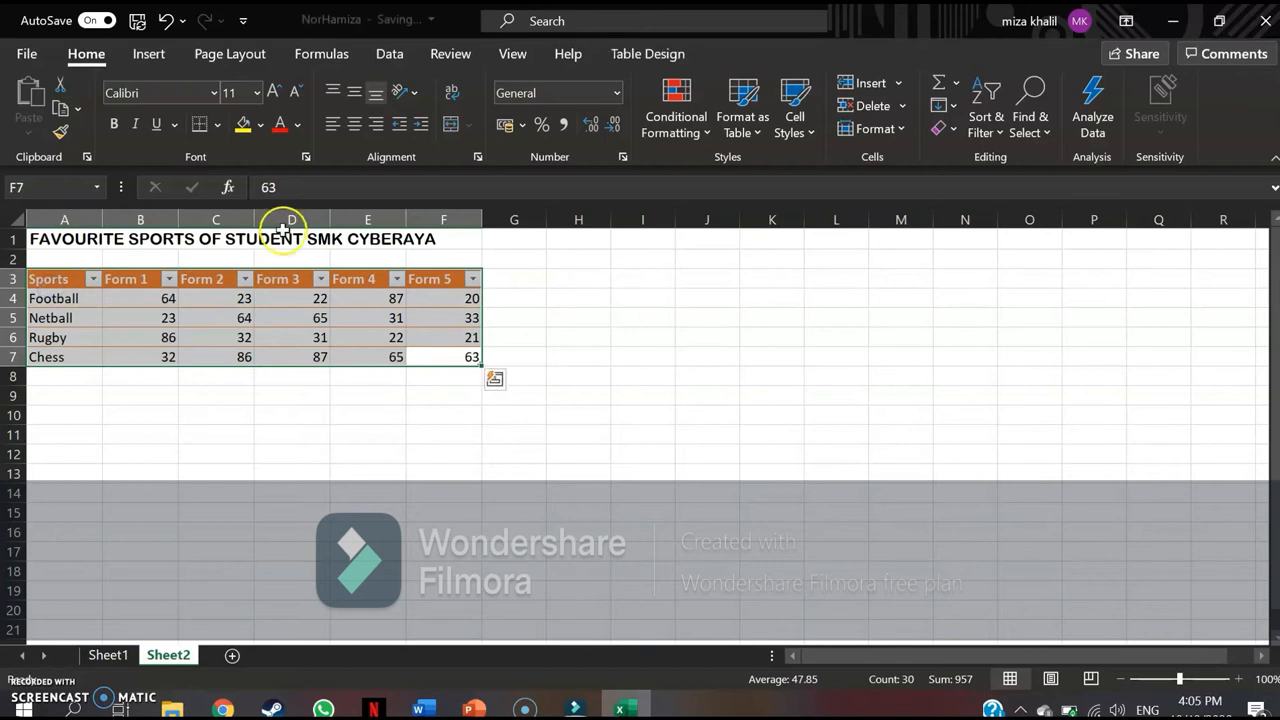
right_click(49, 281)
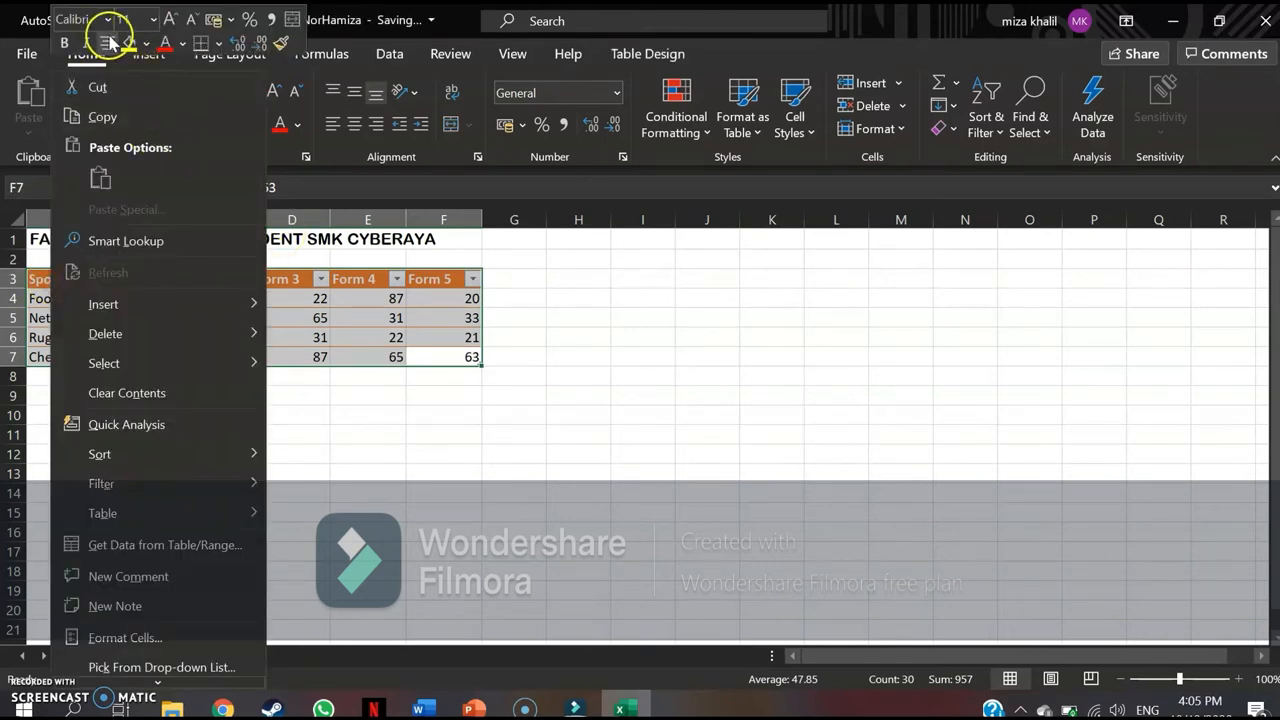
click(356, 125)
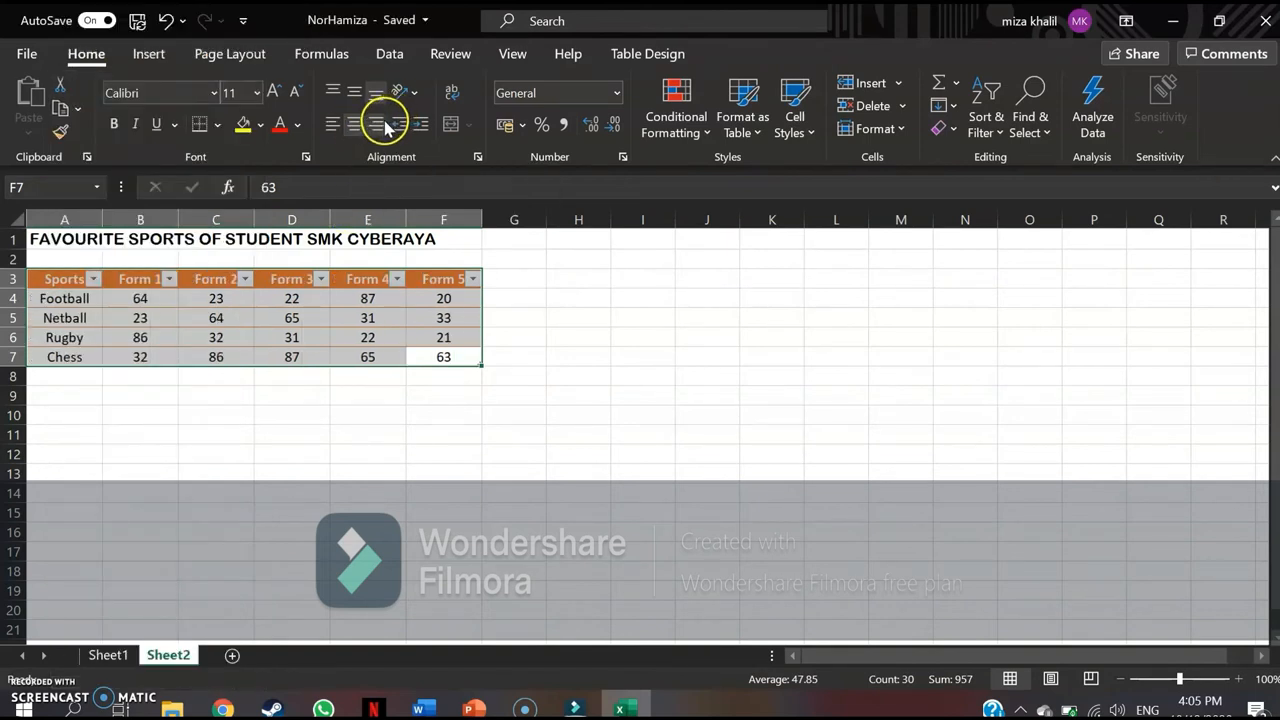
click(335, 125)
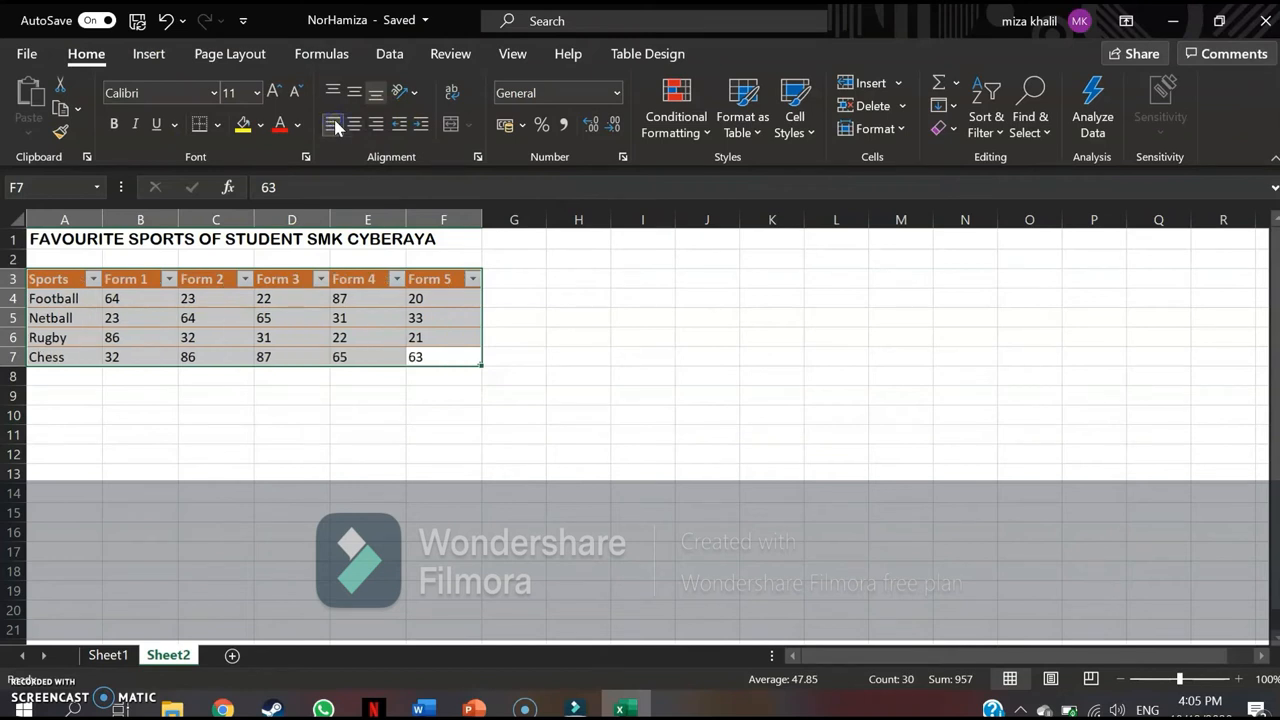
click(352, 125)
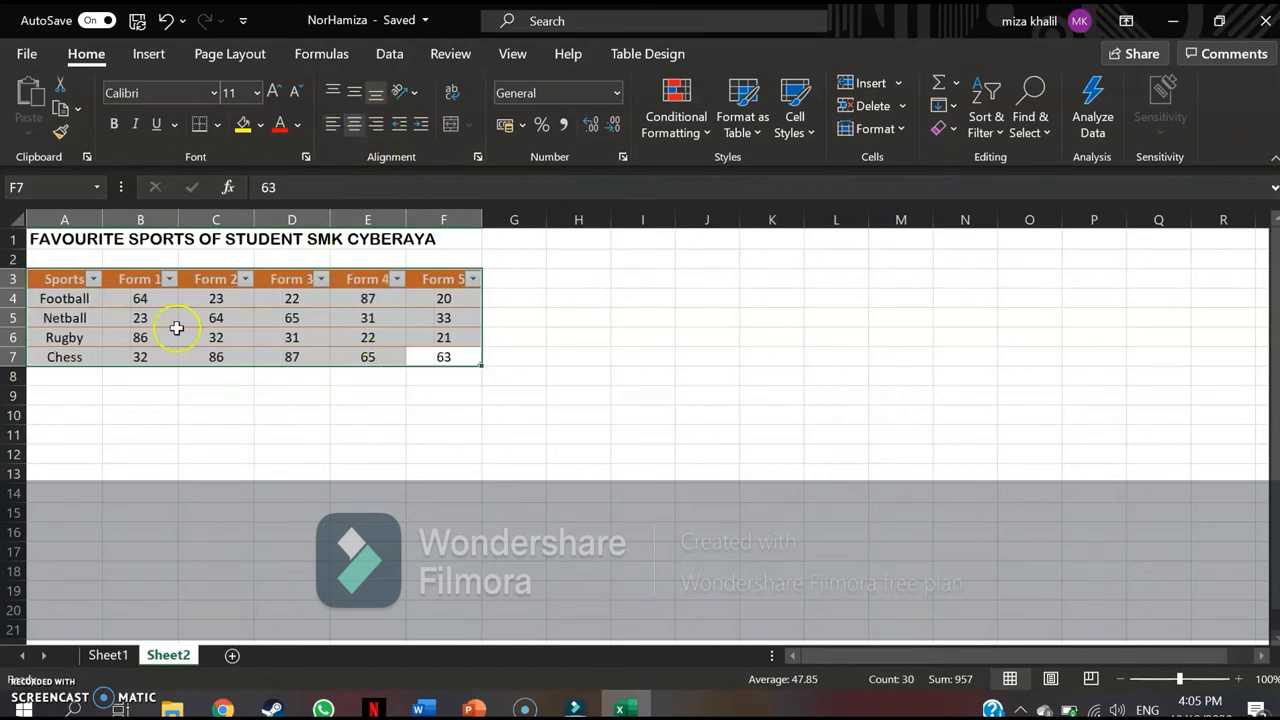
click(305, 420)
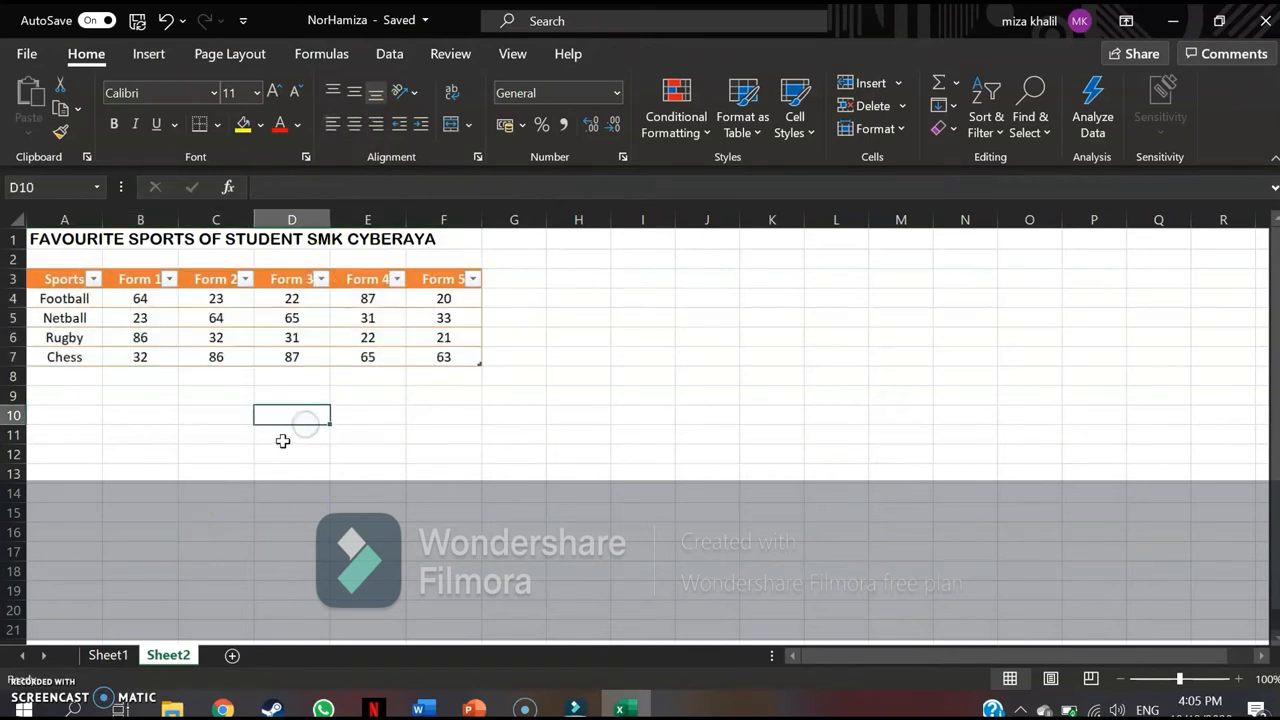
click(540, 471)
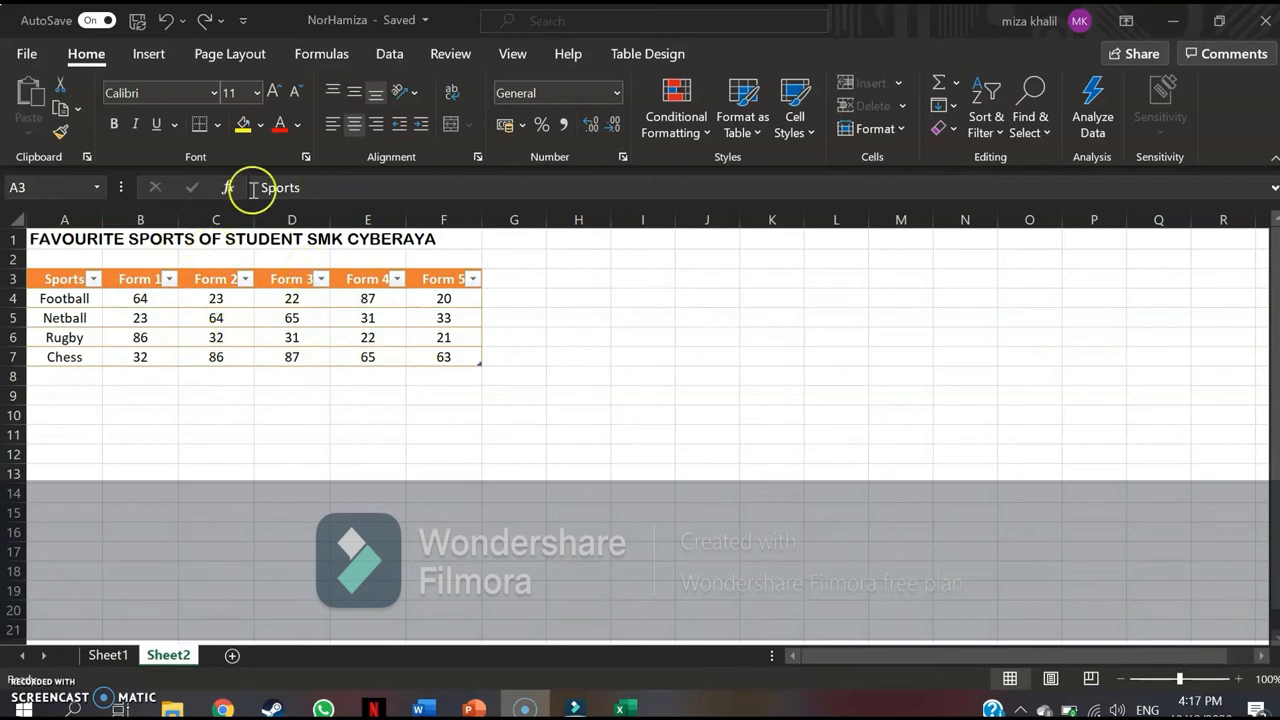
Insert a 3-D Clustered Column chart from the sports table.
click(155, 60)
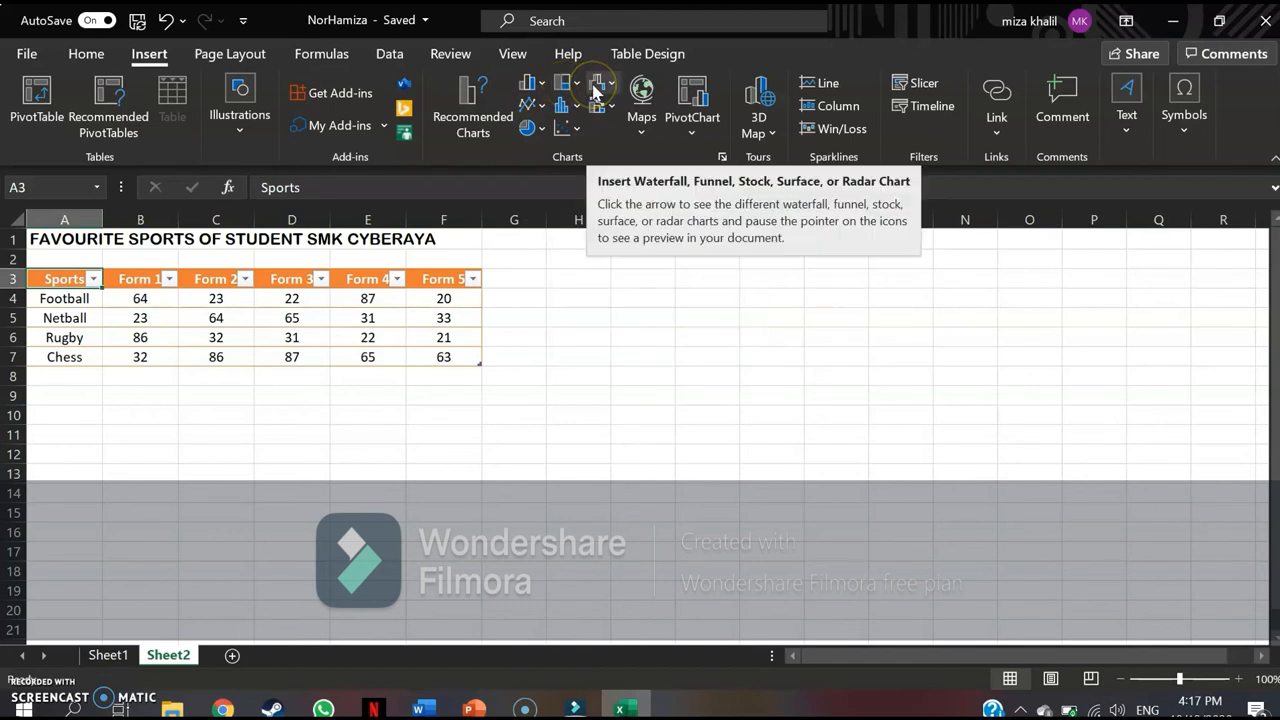
click(528, 88)
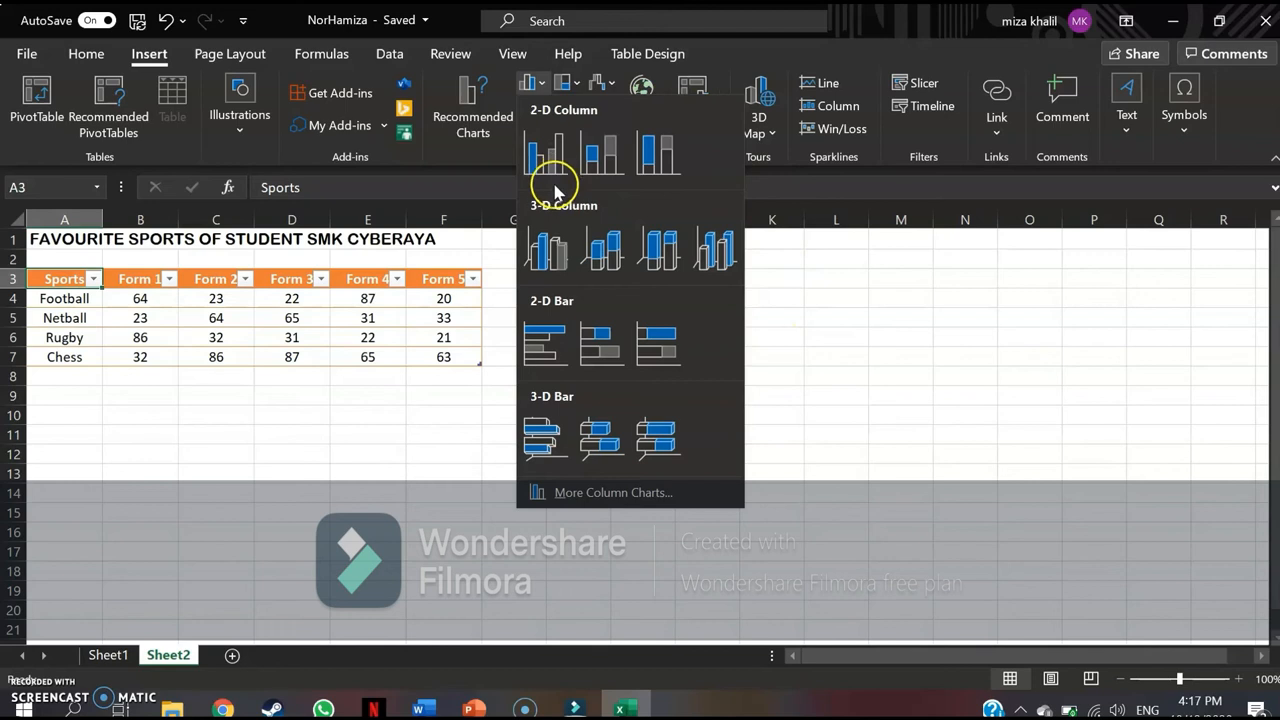
click(557, 263)
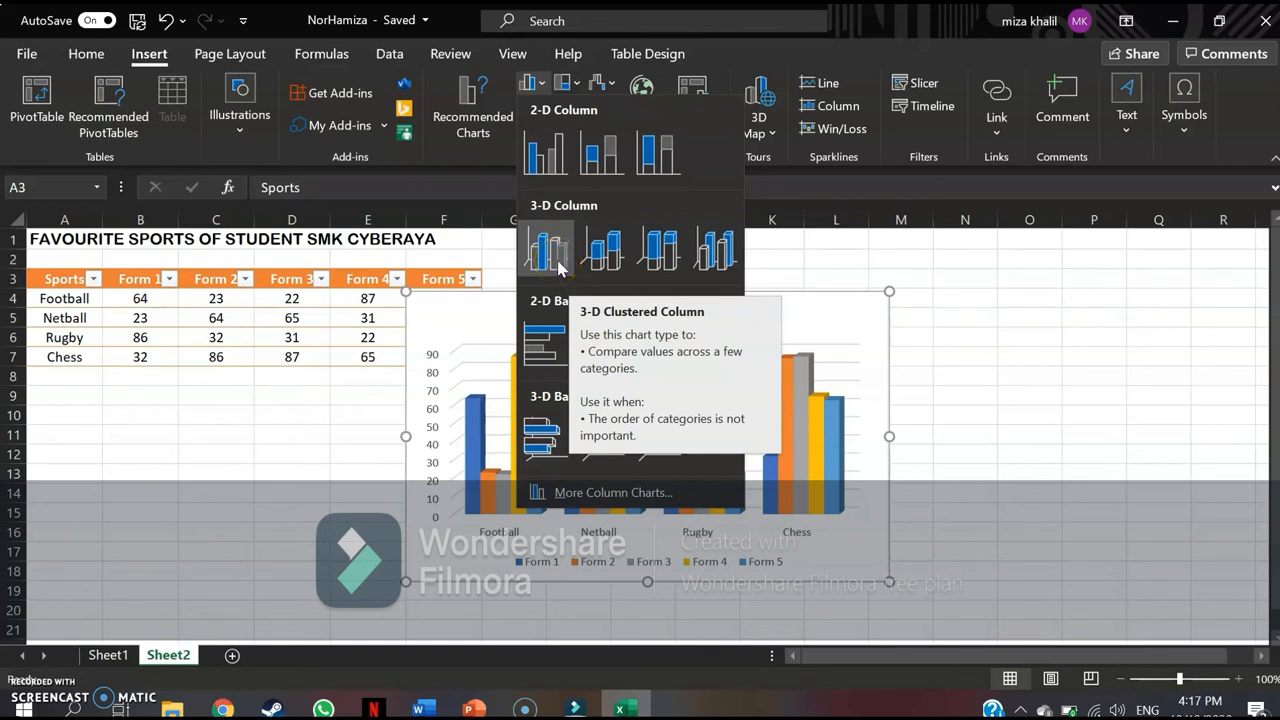
click(557, 263)
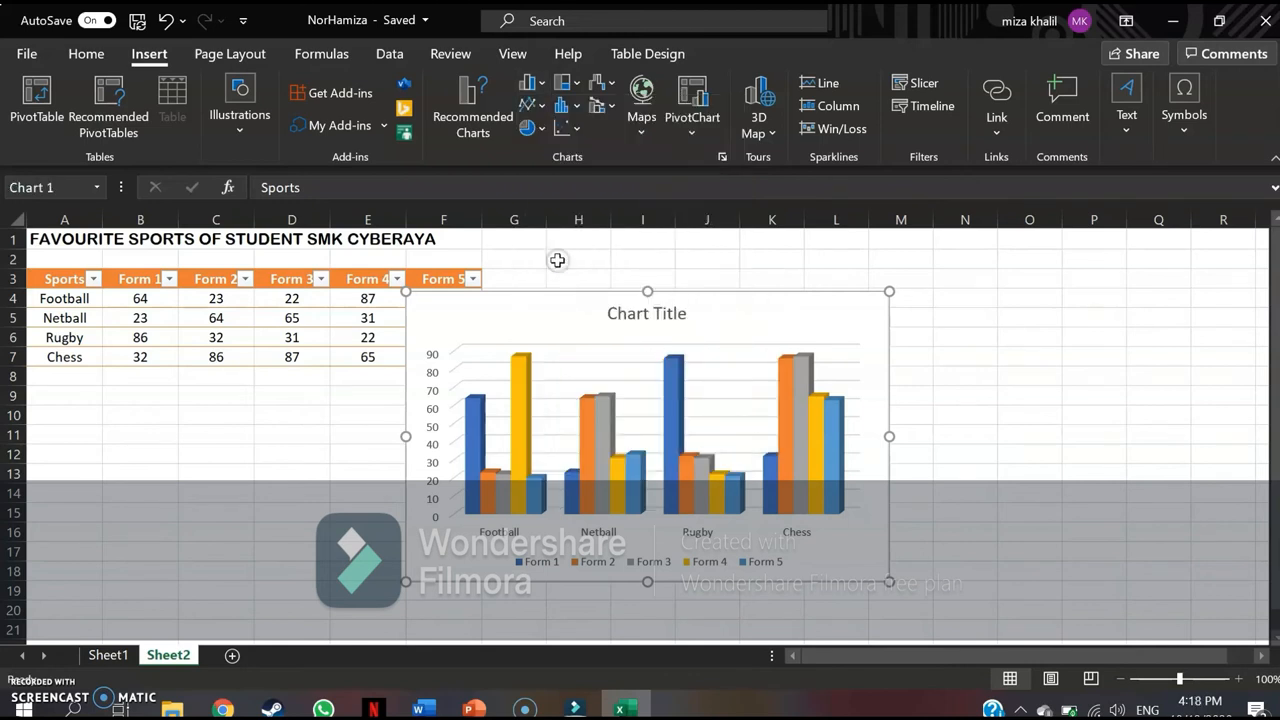
Widen the column chart slightly, extending its right edge to about the boundary of columns M and N.
click(587, 370)
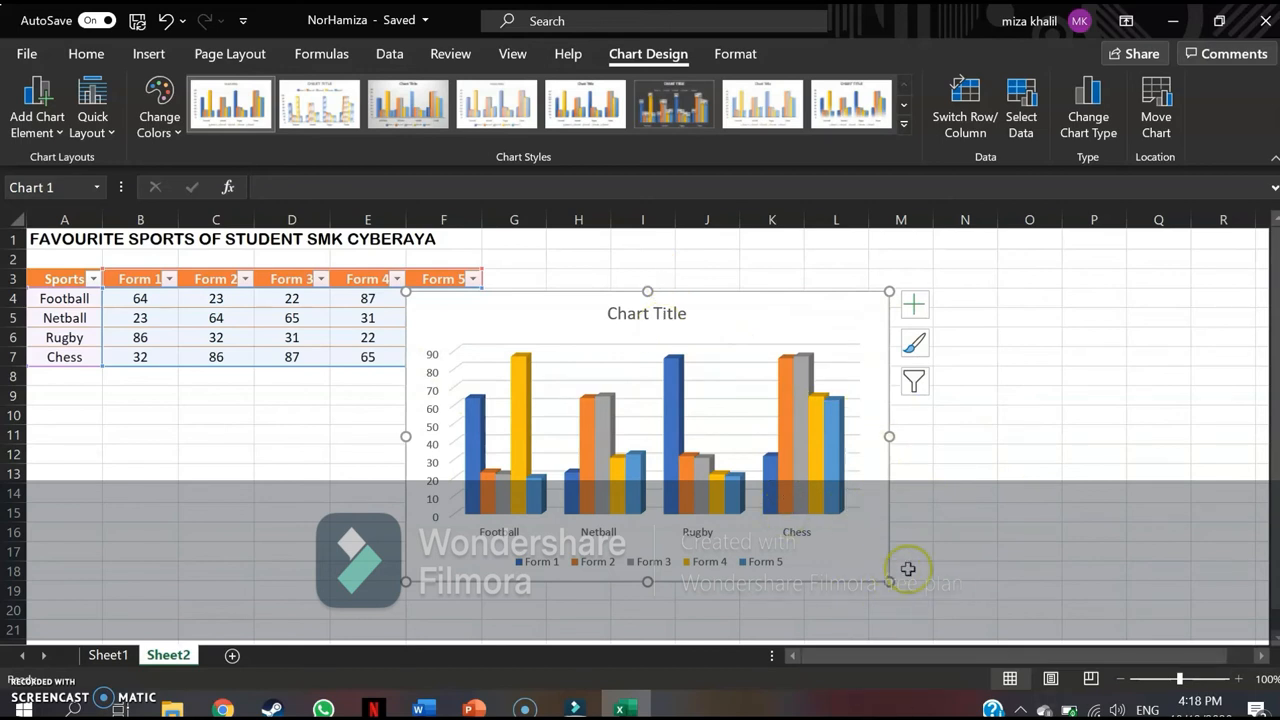
drag(889, 580, 923, 580)
drag(808, 514, 870, 568)
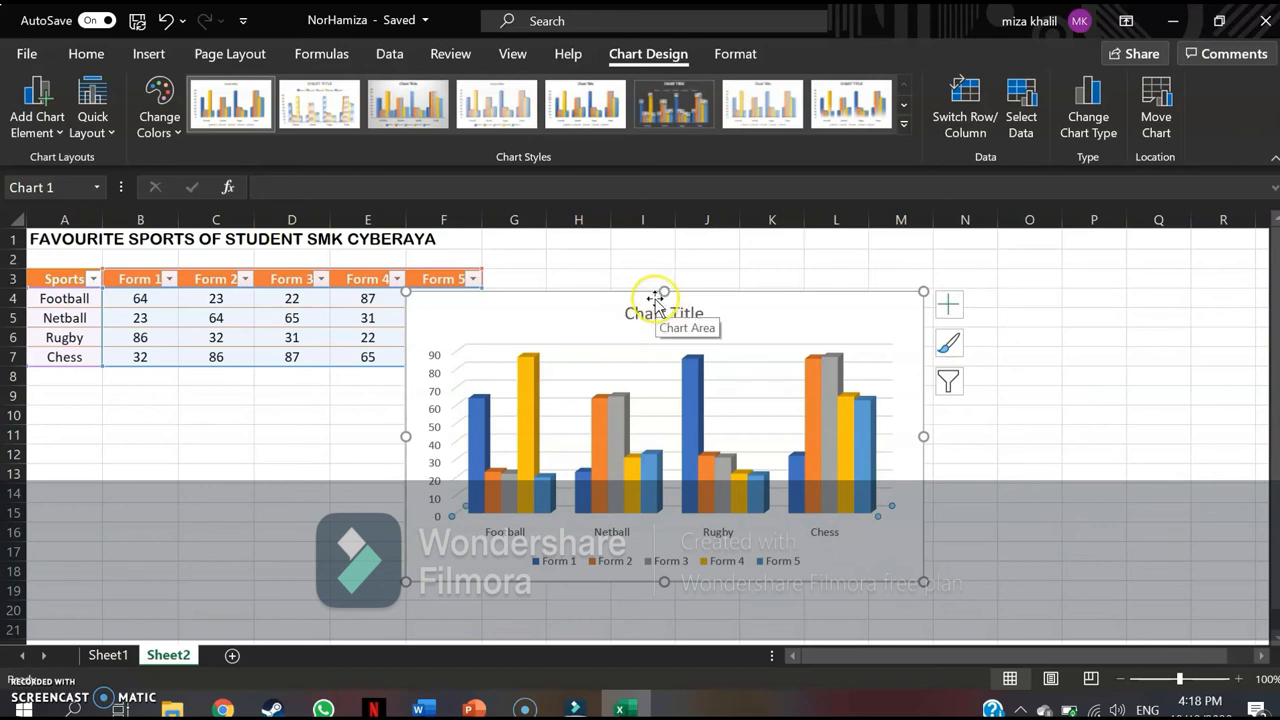
Move the chart clear of the table so its upper-left corner sits in about cell G6.
drag(662, 300, 760, 338)
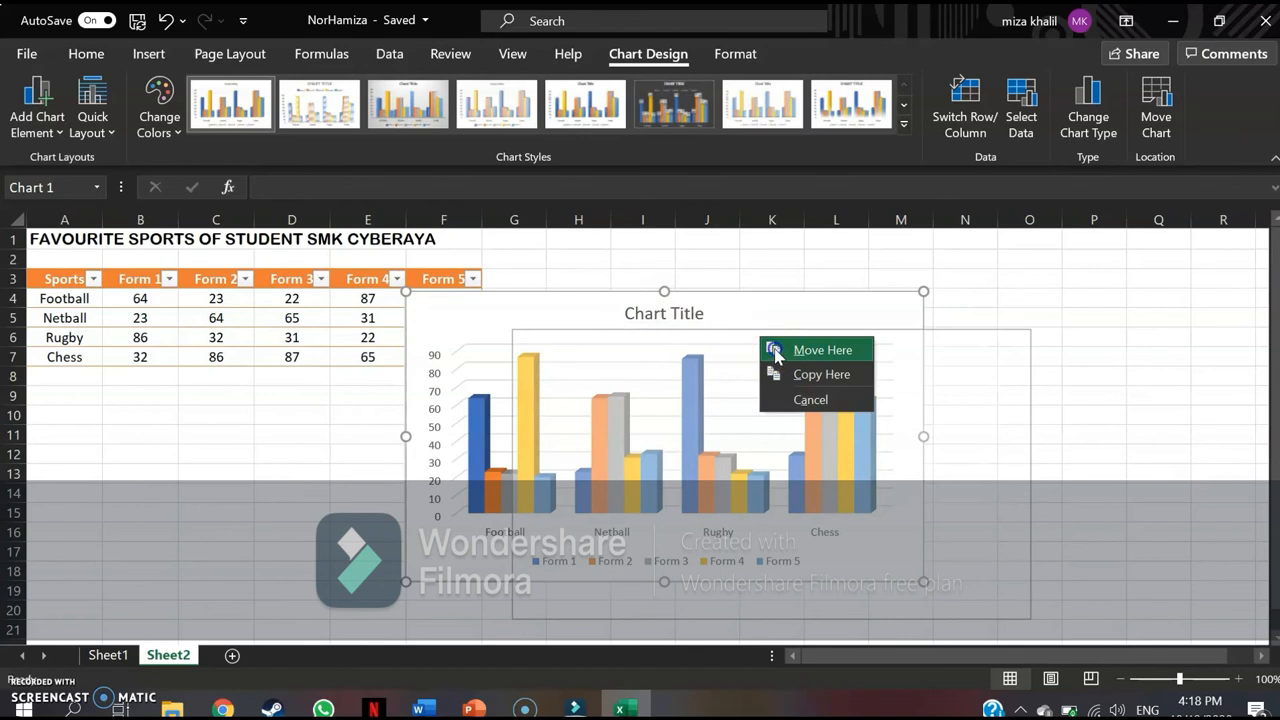
click(770, 350)
scroll(610, 390, down, 2)
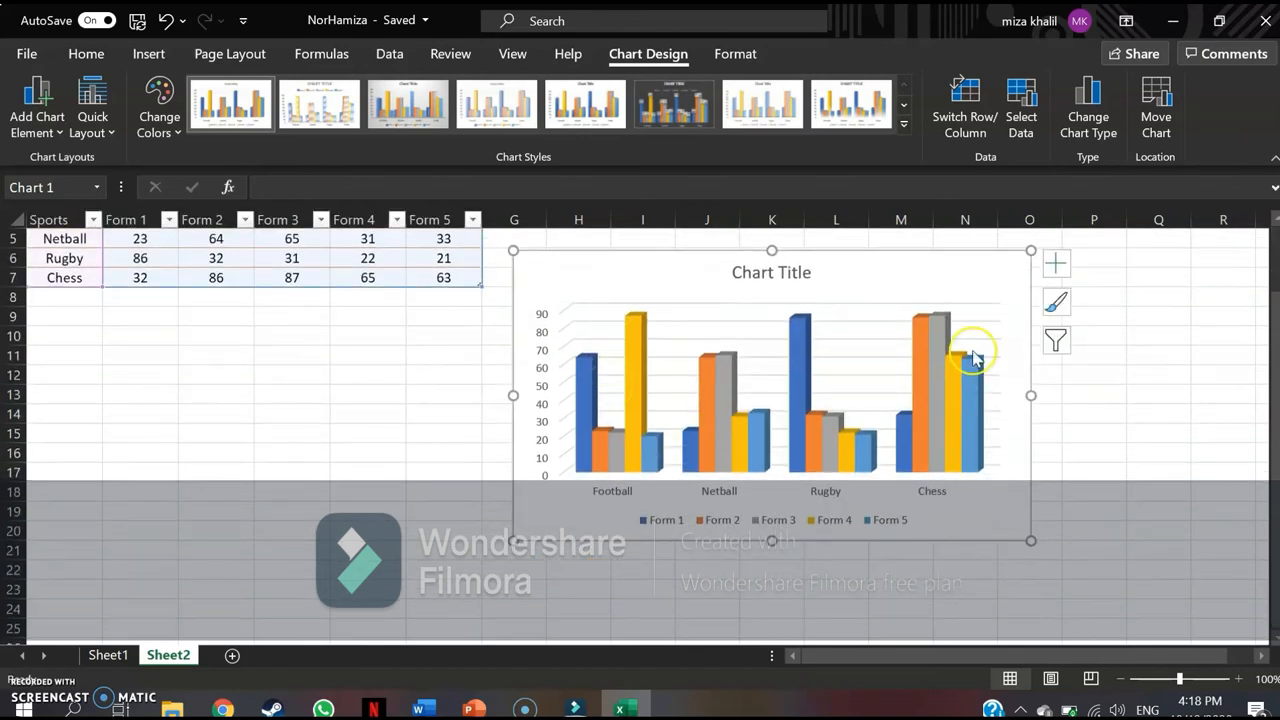
Try the dark-background chart style on the column chart and reapply the first, white-background style.
click(1056, 305)
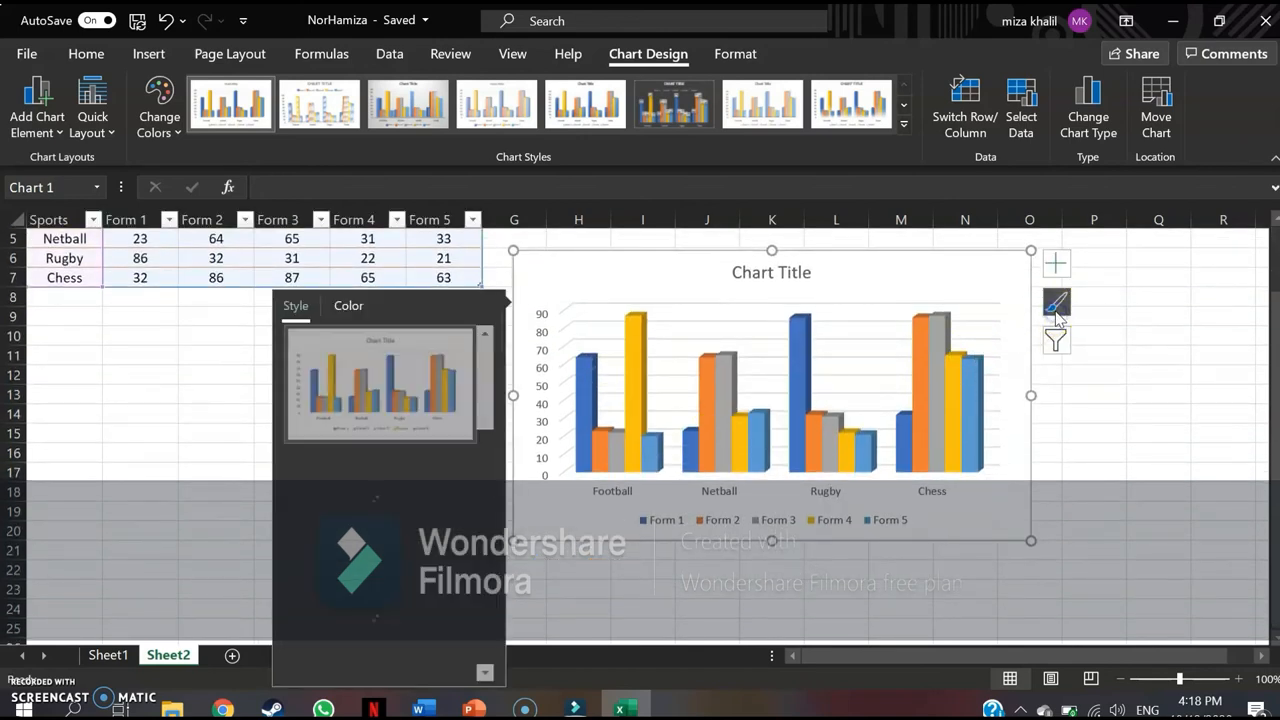
click(363, 499)
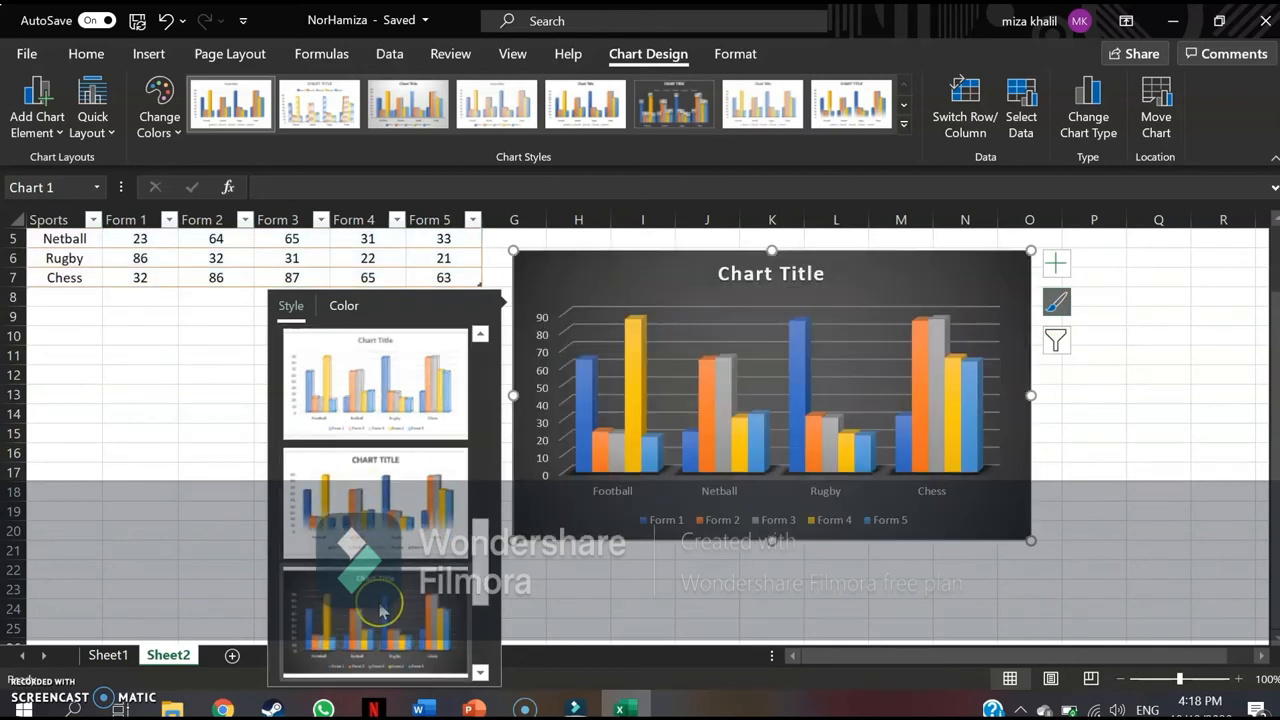
click(390, 620)
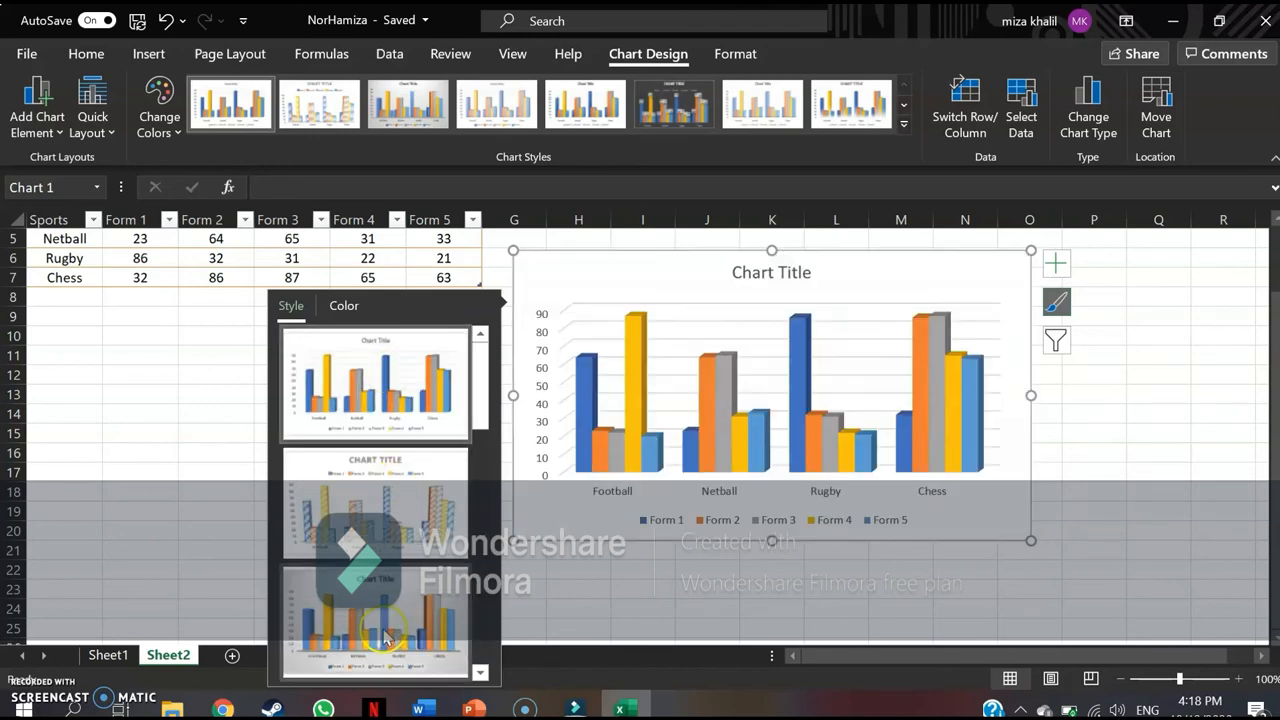
click(386, 635)
click(371, 428)
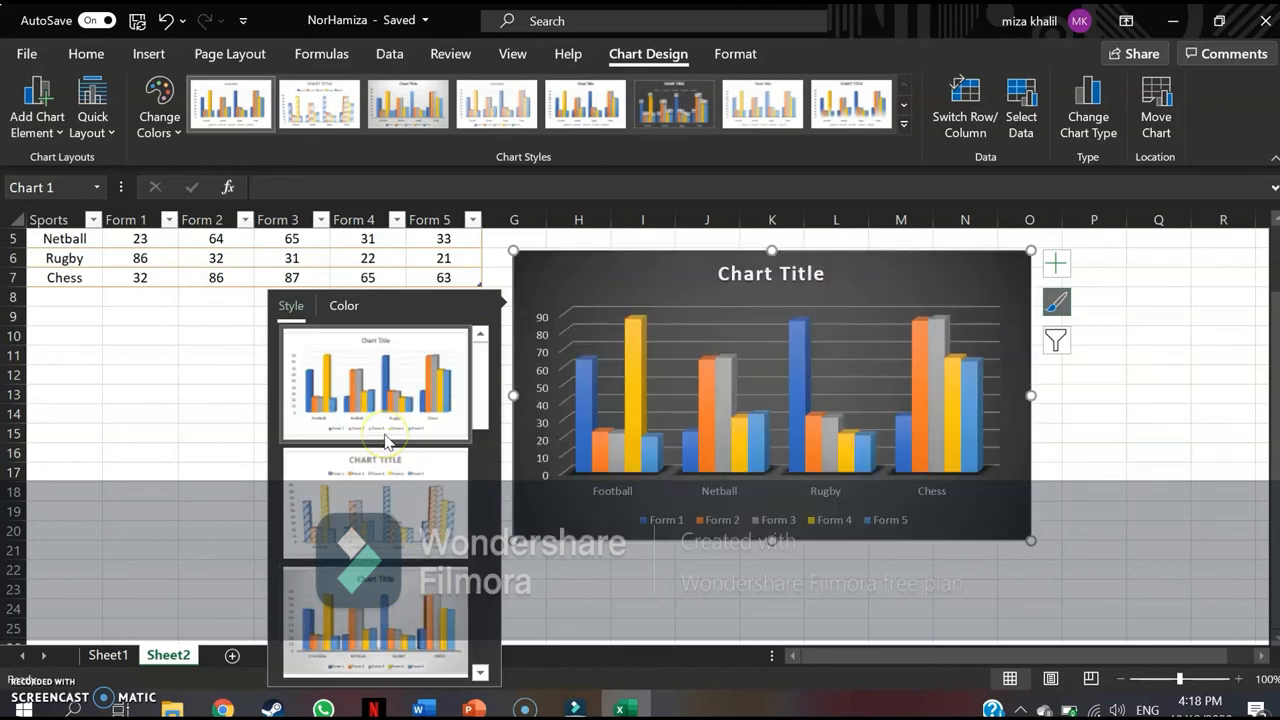
click(364, 398)
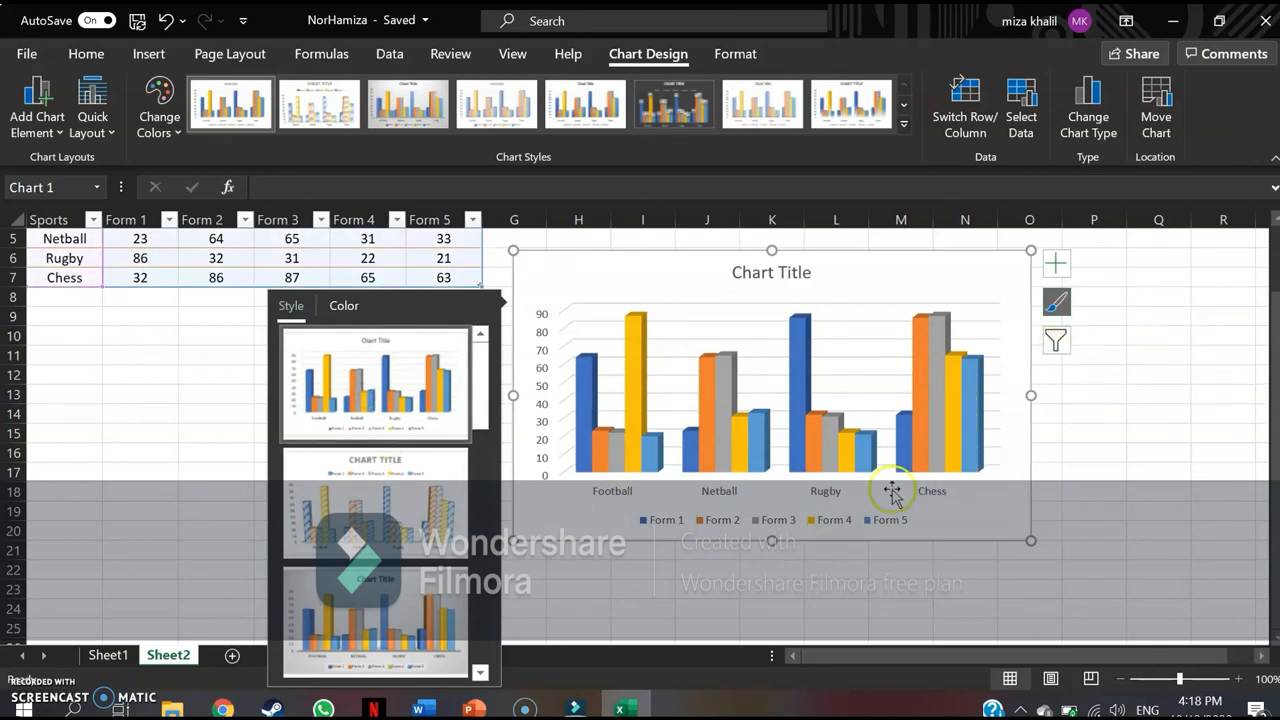
Replace the chart's placeholder title with "Favourite Sports Of Student SMK Cyberaya".
click(806, 274)
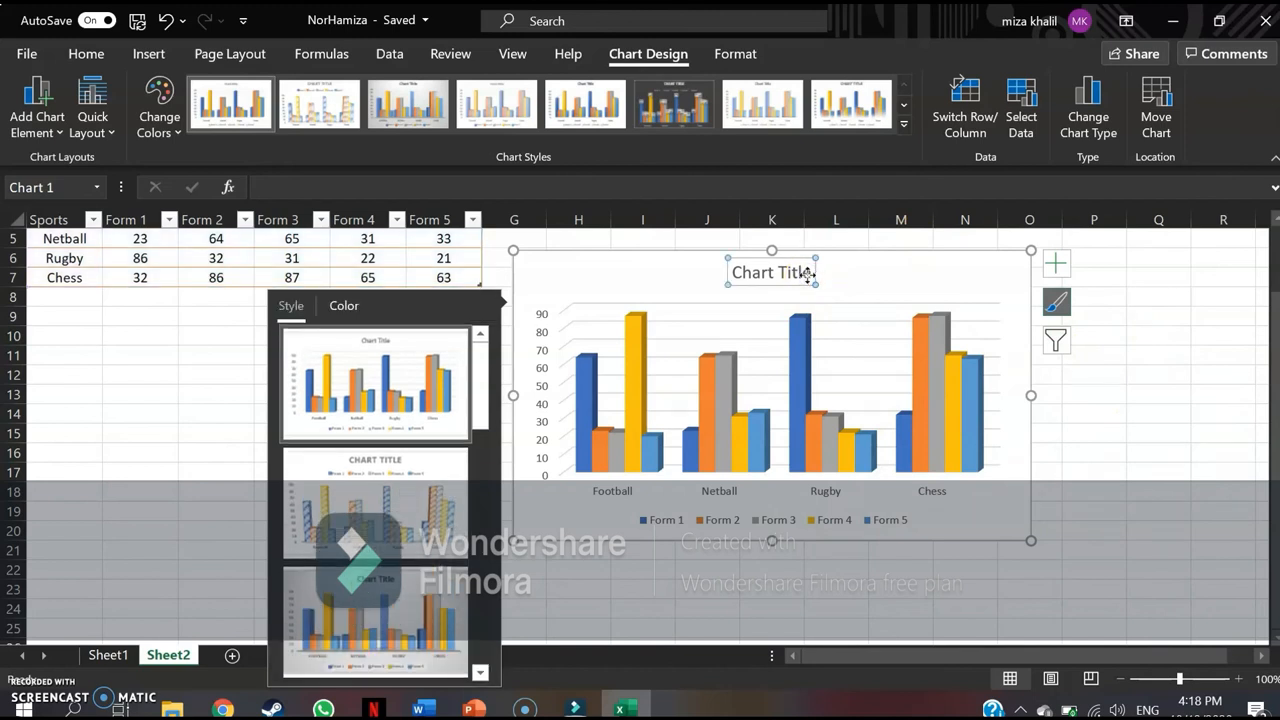
click(816, 274)
double_click(816, 274)
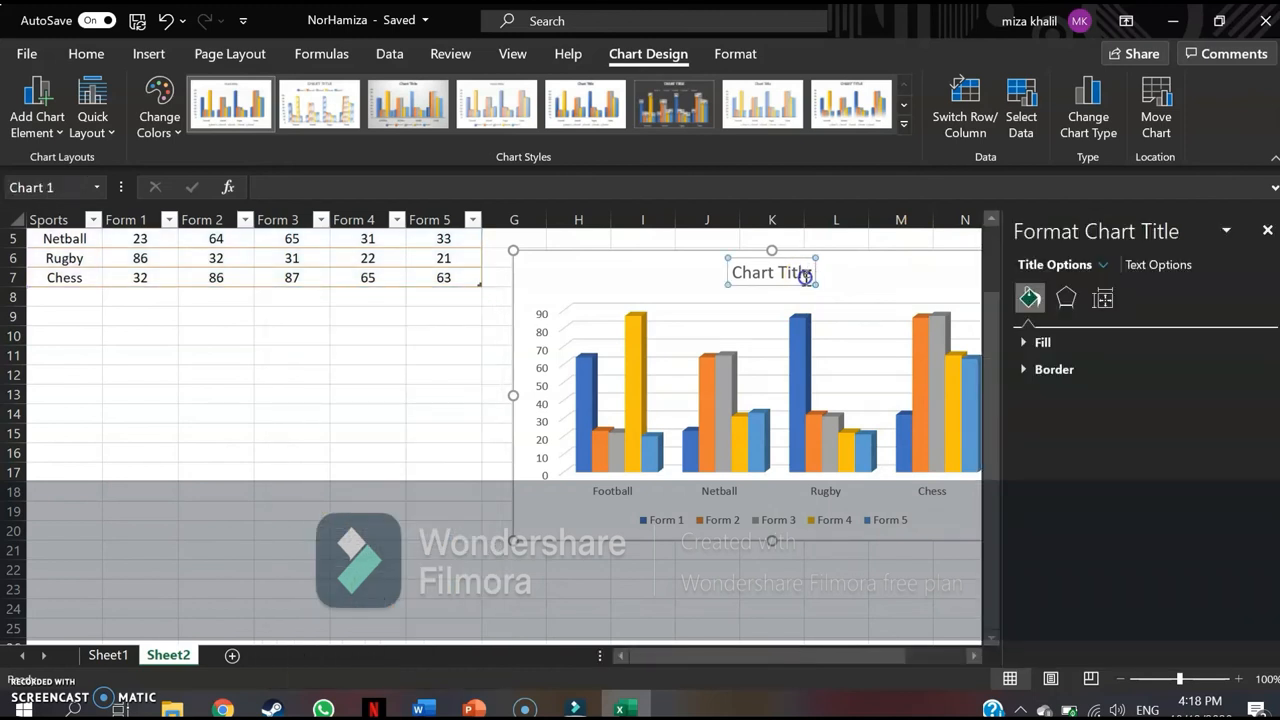
key(BackSpace)
key(BackSpace)
key(BackSpace)
key(BackSpace)
key(BackSpace)
key(BackSpace)
key(BackSpace)
key(BackSpace)
key(BackSpace)
key(BackSpace)
key(BackSpace)
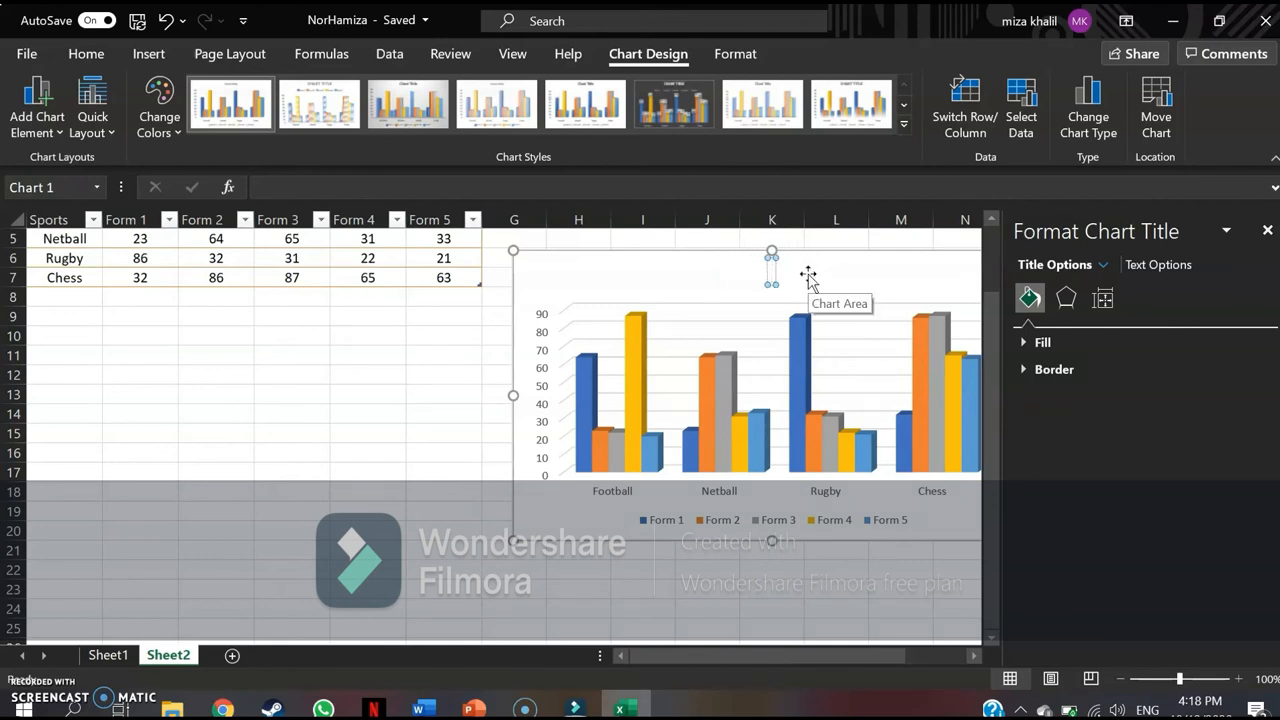
scroll(808, 276, up, 2)
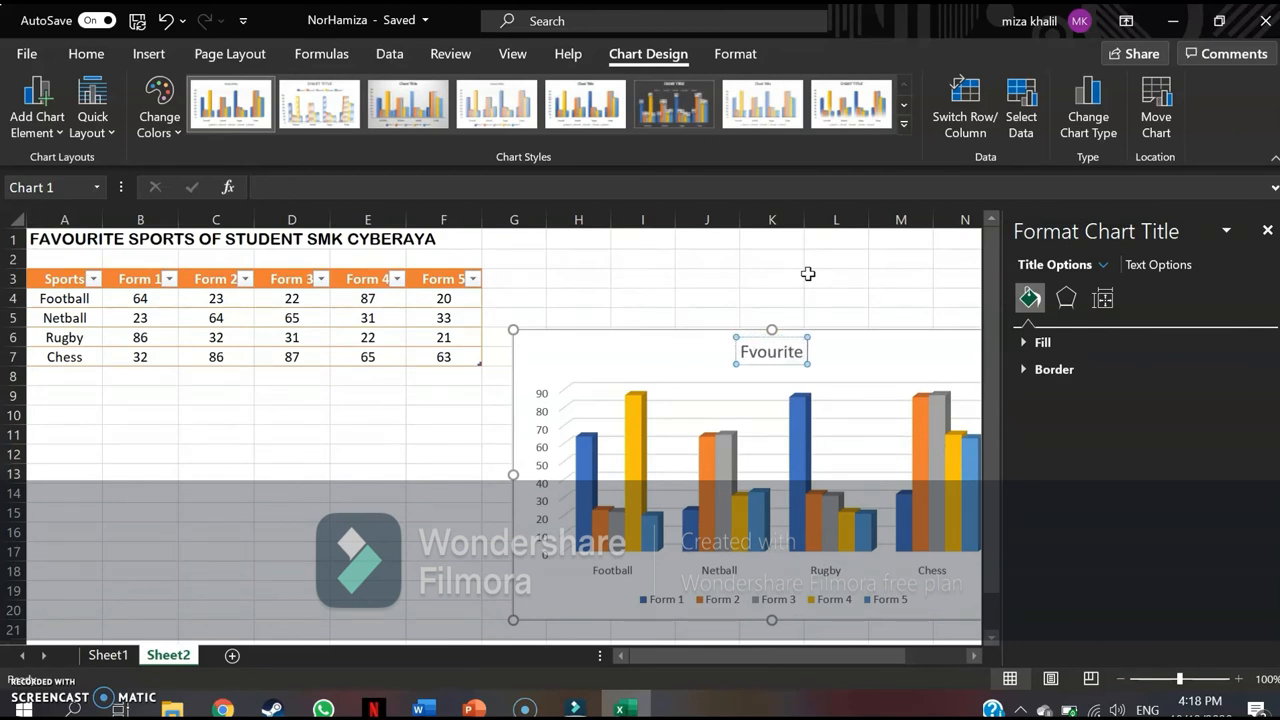
key(BackSpace)
key(BackSpace)
key(BackSpace)
key(BackSpace)
key(BackSpace)
key(BackSpace)
key(BackSpace)
text(Favourite Sports Of Student SMK Cyberaya)
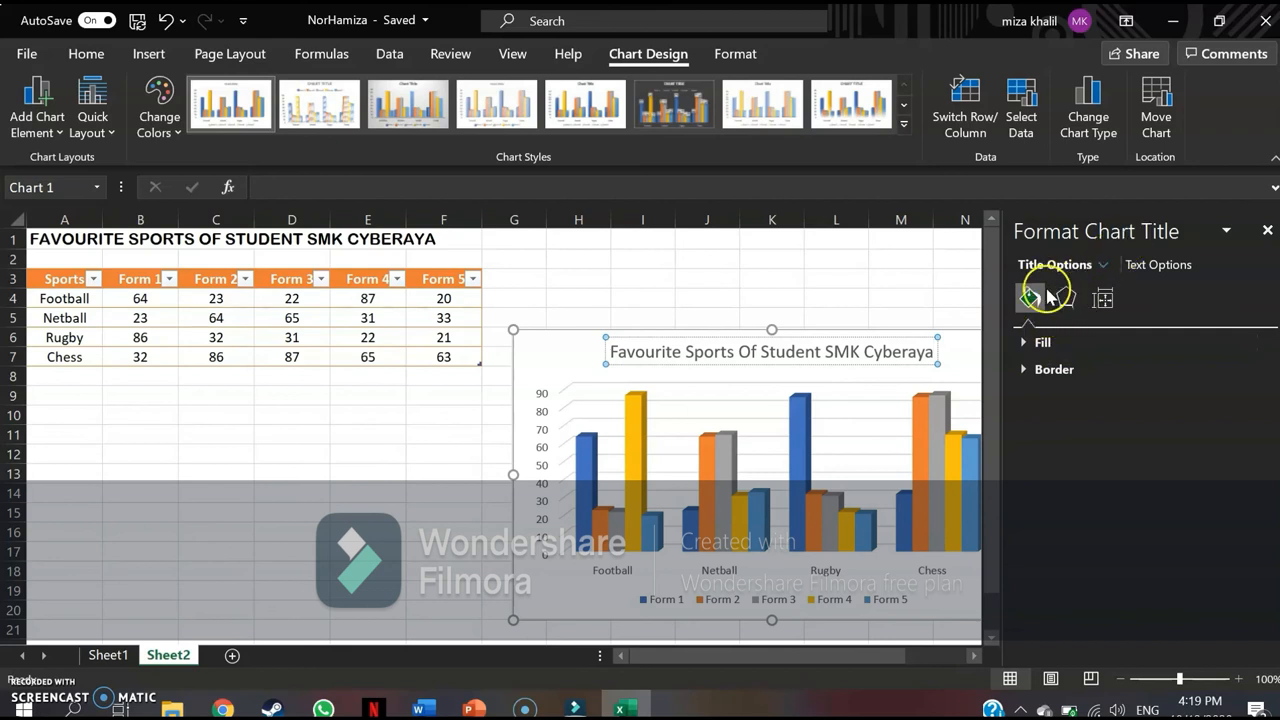
Give the chart title a solid light blue fill from the theme colours and close the title formatting.
click(1043, 342)
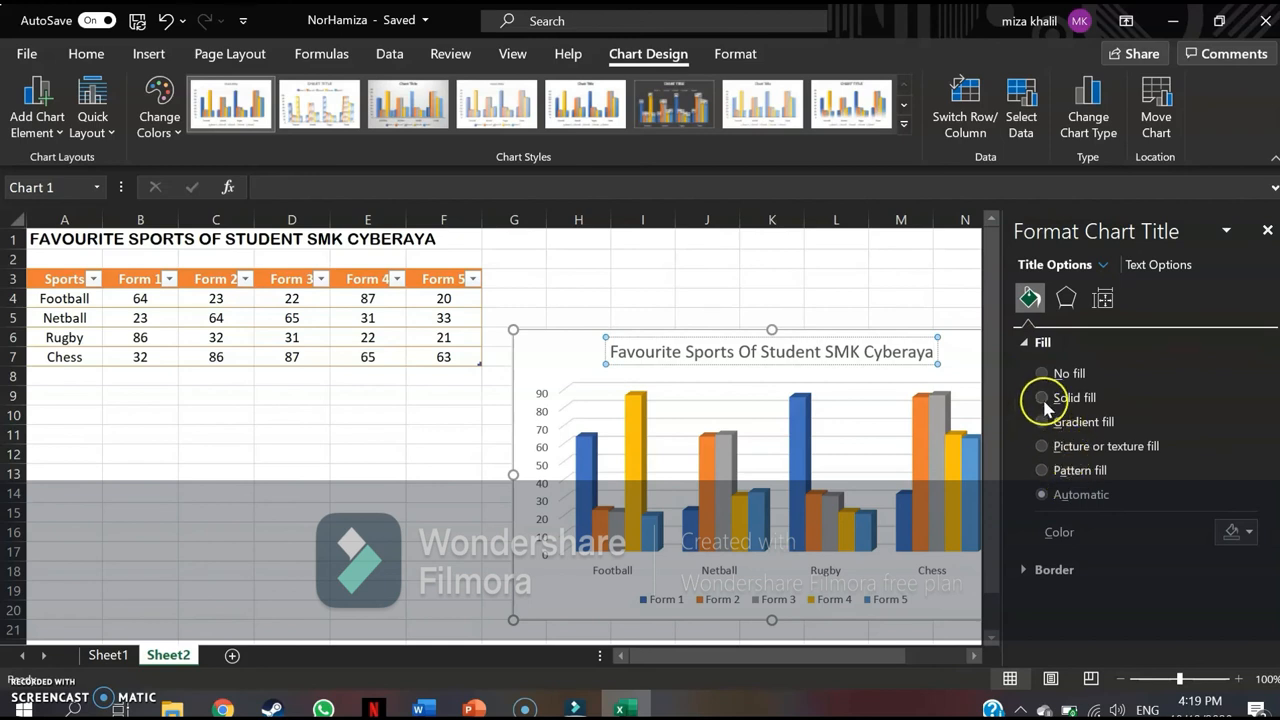
click(1231, 531)
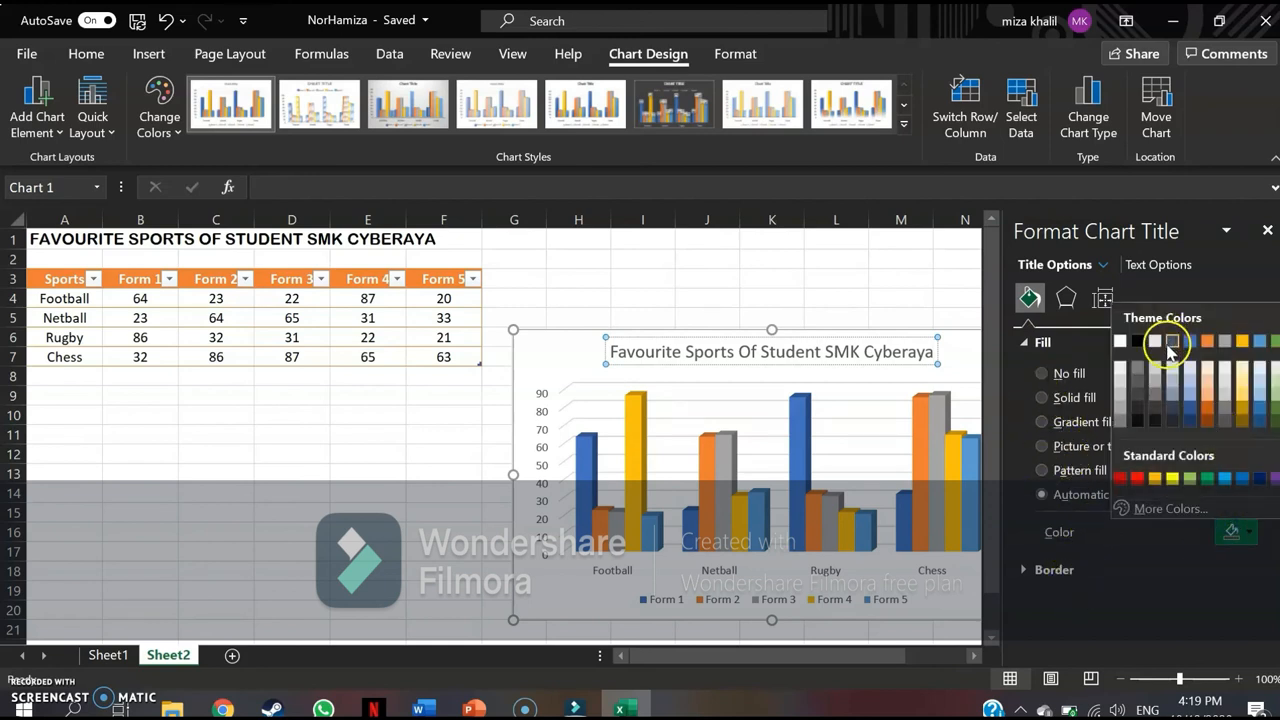
click(1044, 400)
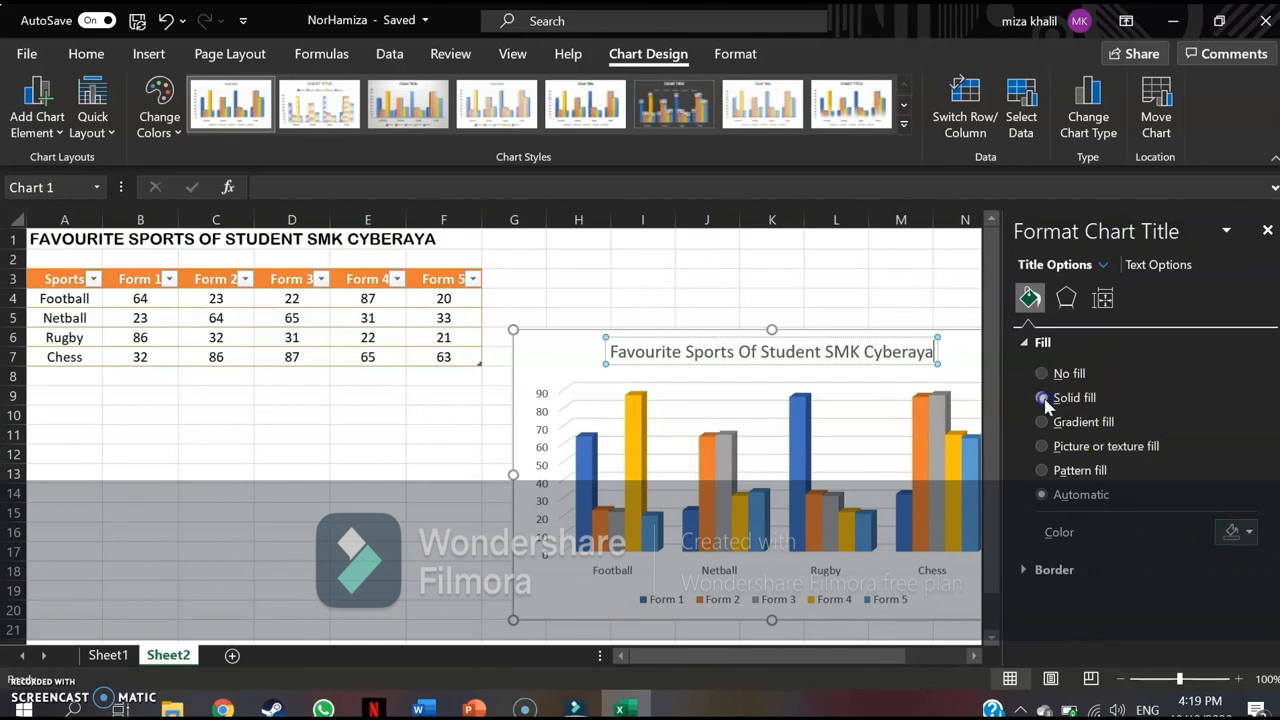
click(1044, 400)
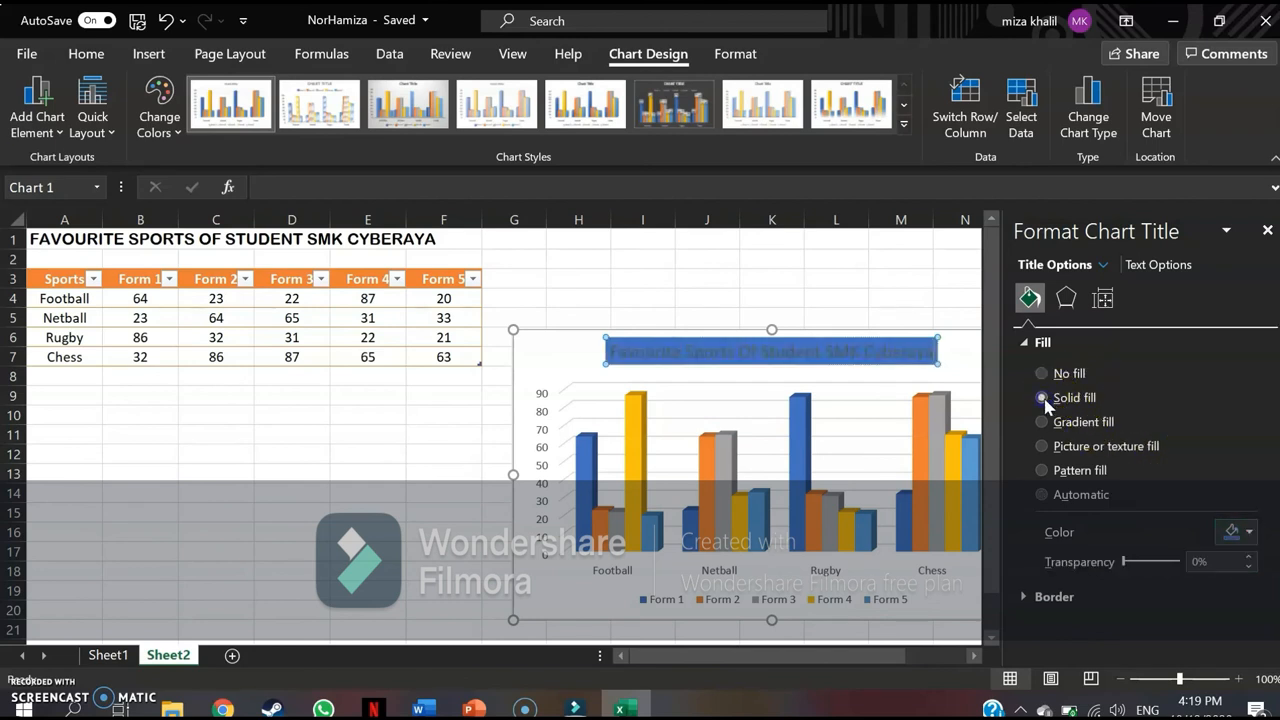
click(1237, 535)
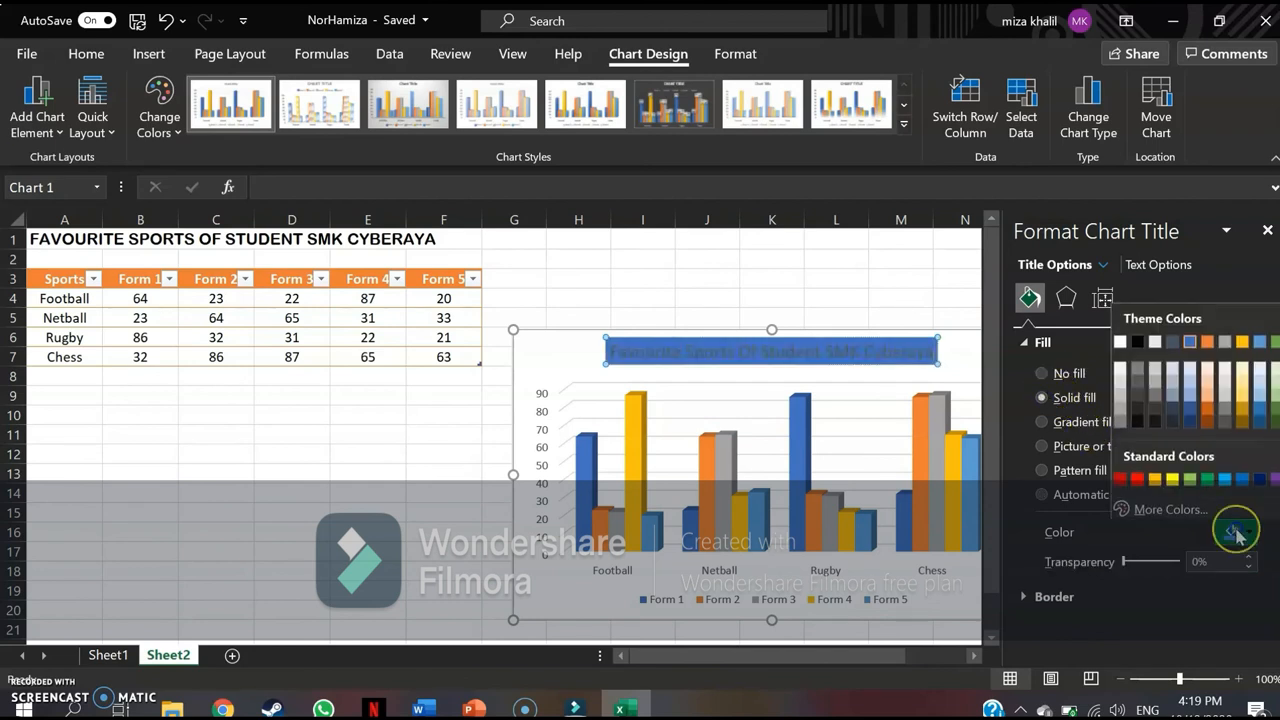
click(1193, 386)
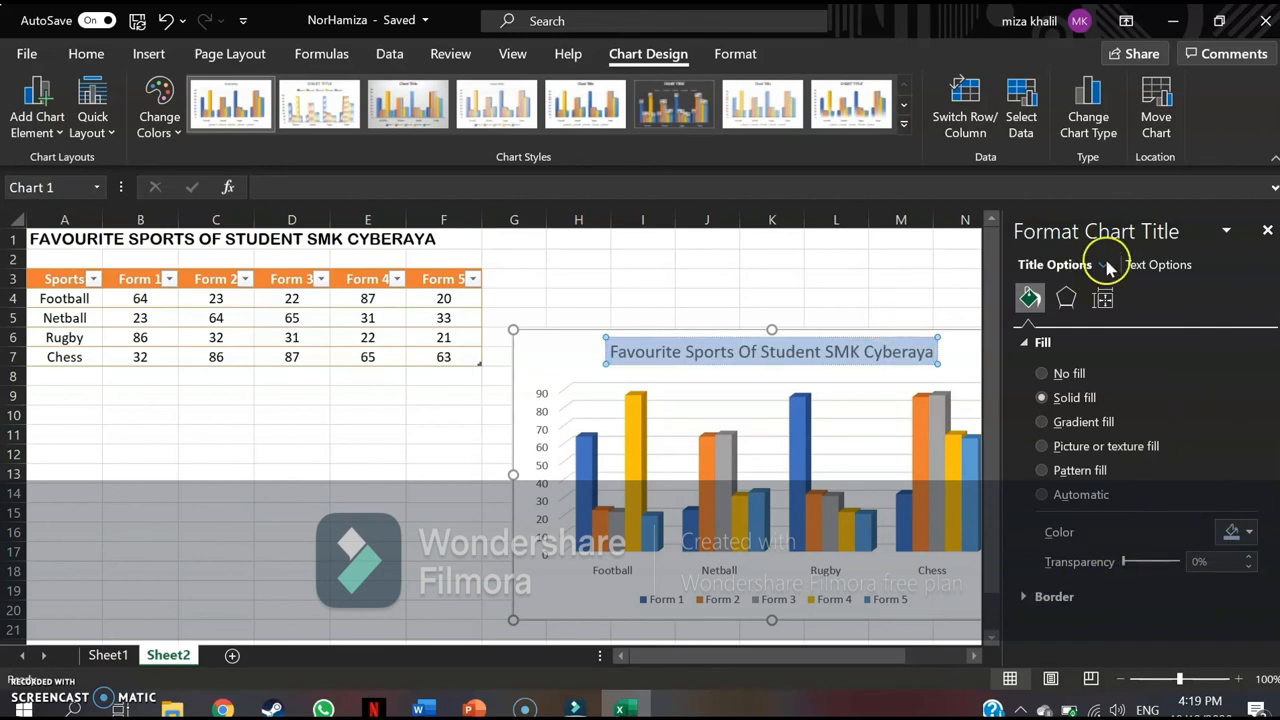
click(1268, 230)
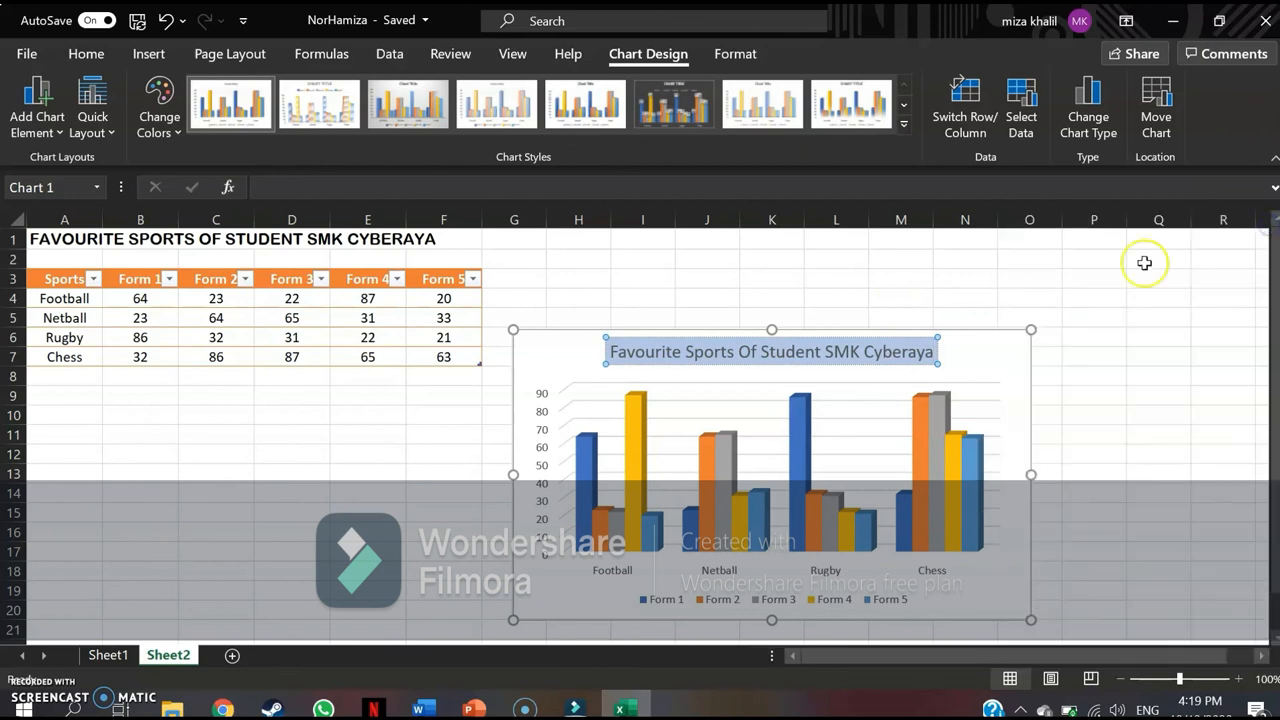
click(1063, 262)
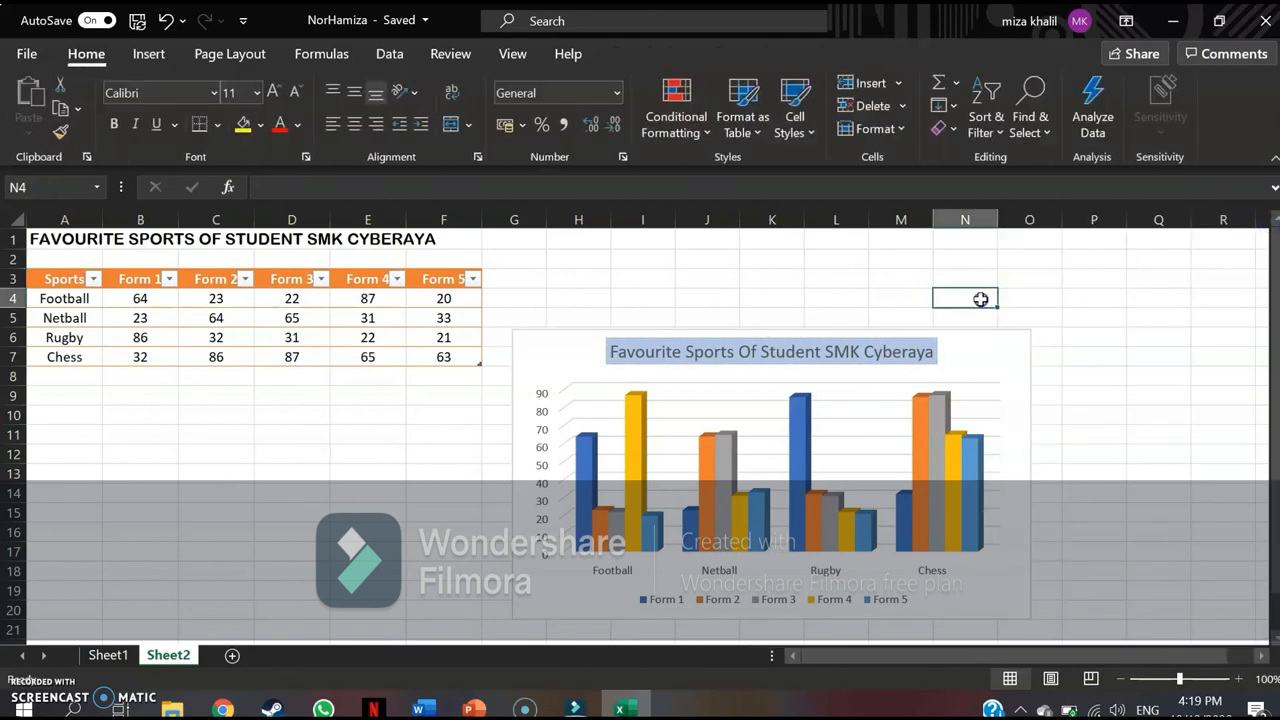
Enlarge the chart until its upper-right corner reaches about cell R2, and move it below the table with its upper-left corner in about cell B9.
click(920, 394)
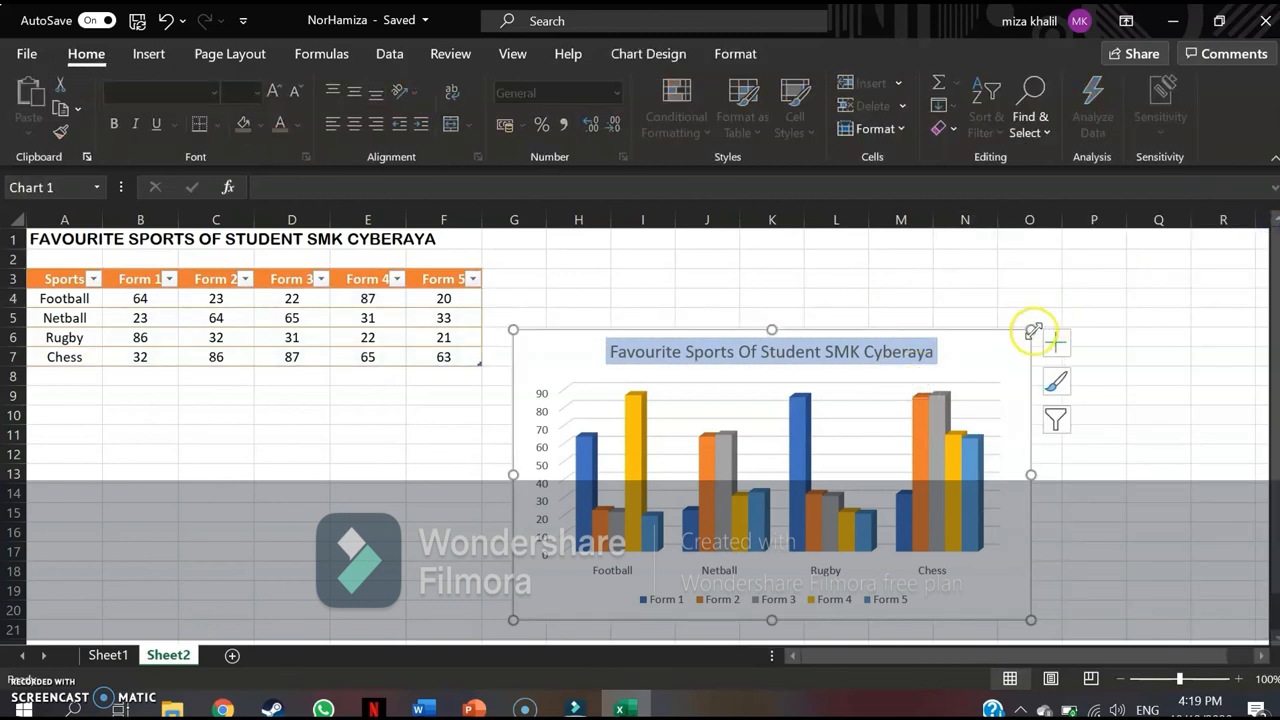
drag(1033, 334, 1217, 256)
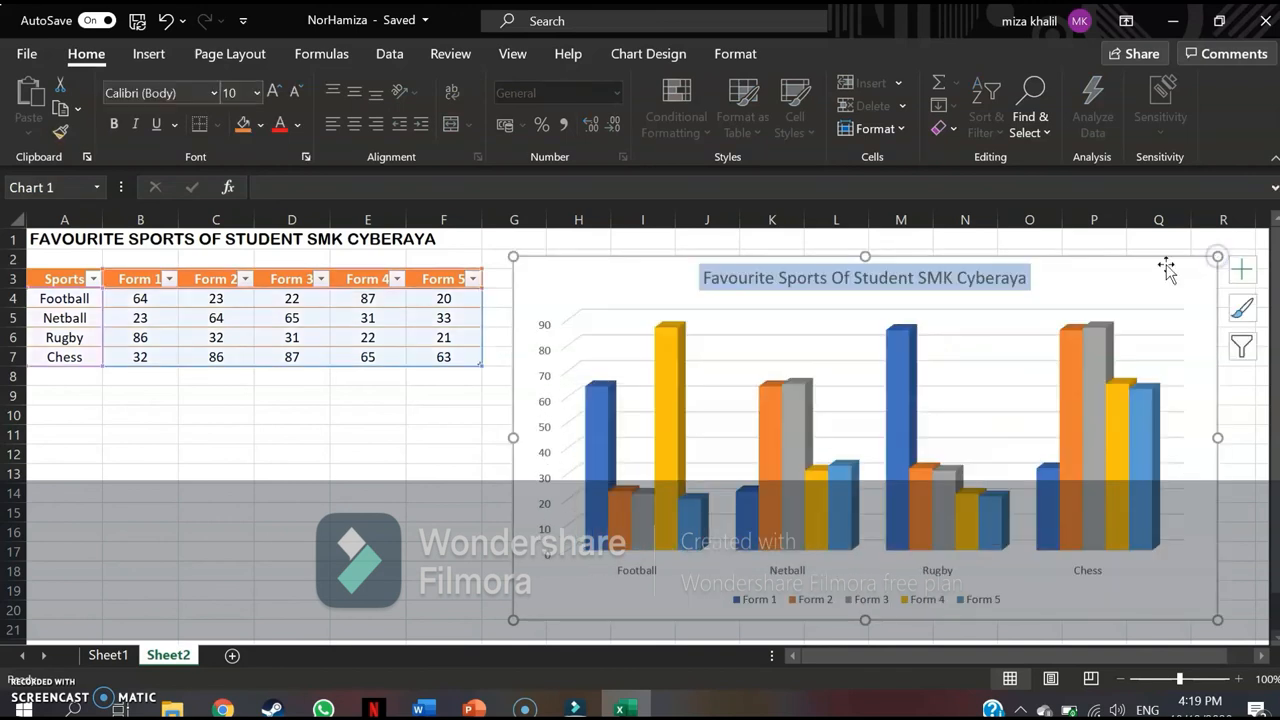
scroll(390, 496, down, 3)
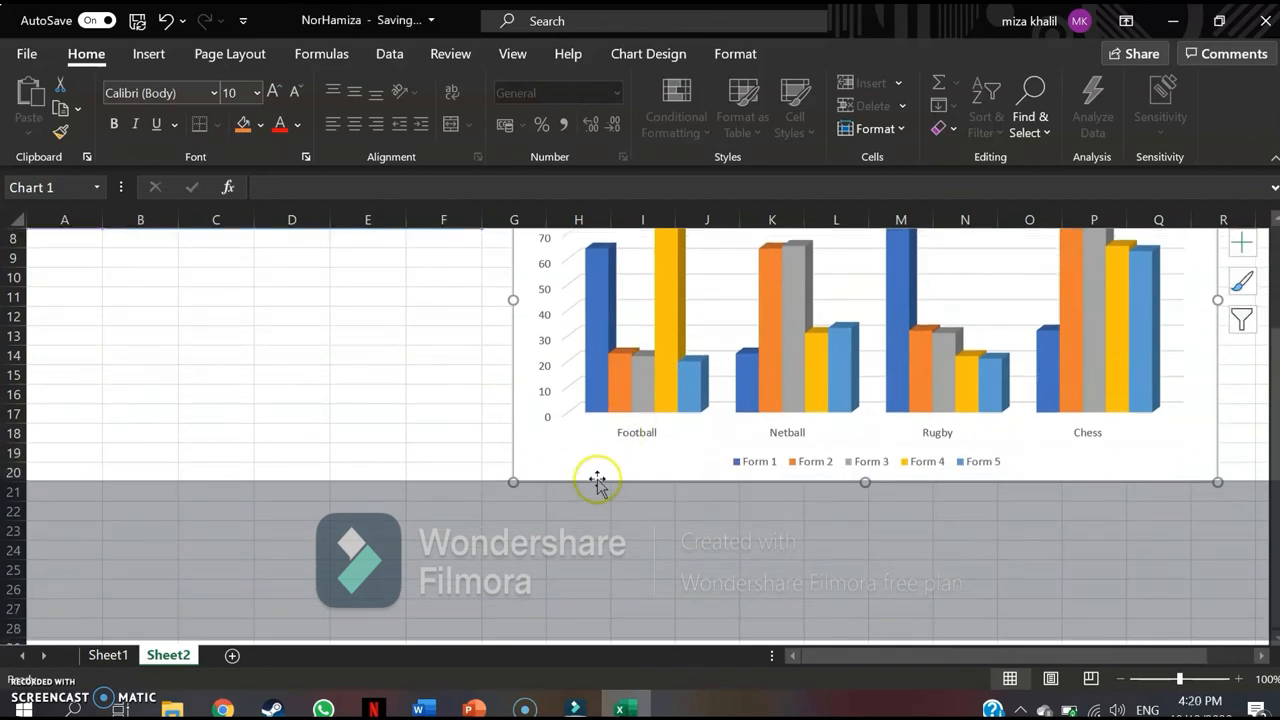
drag(597, 475, 220, 606)
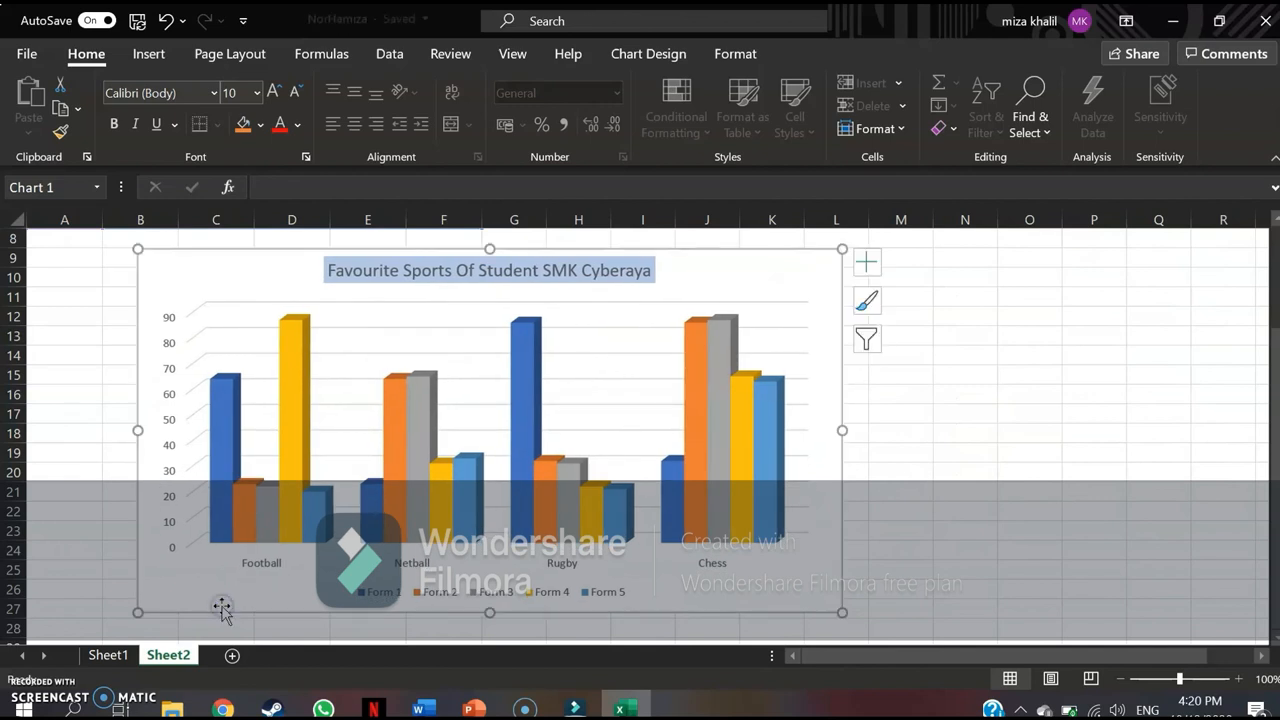
scroll(877, 519, up, 2)
ctrl+scroll(877, 519, down, 2)
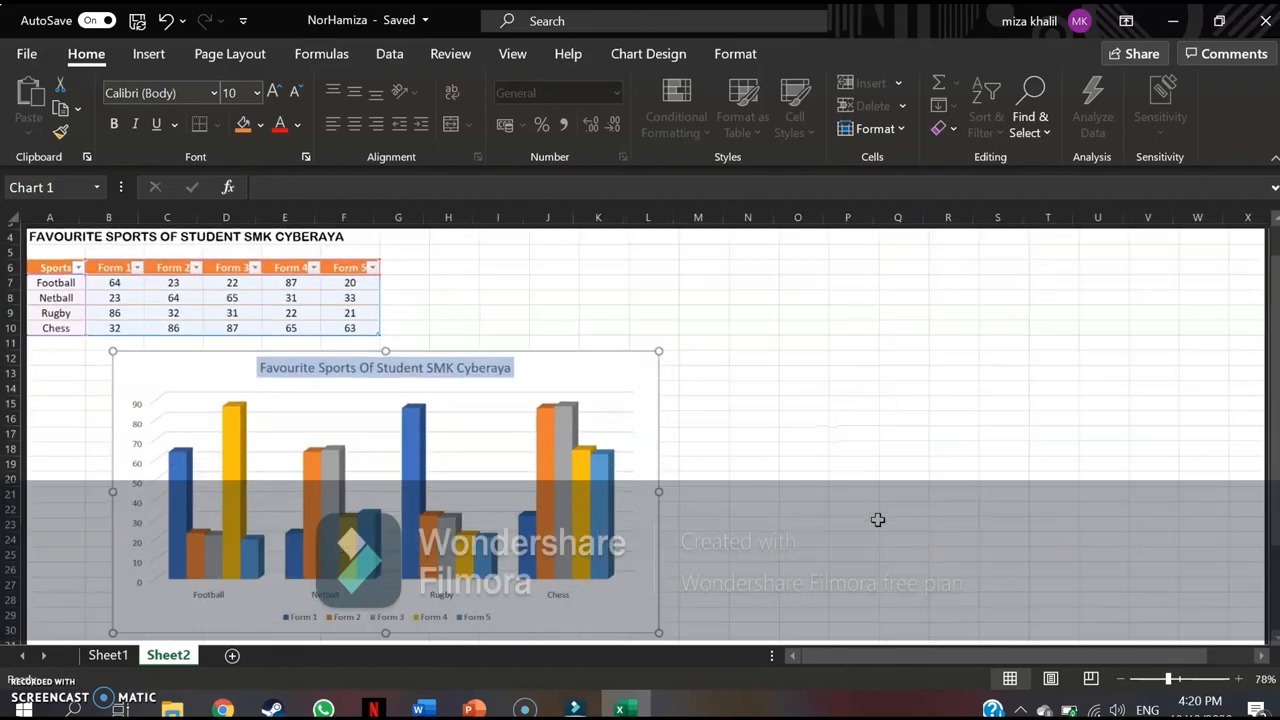
click(977, 511)
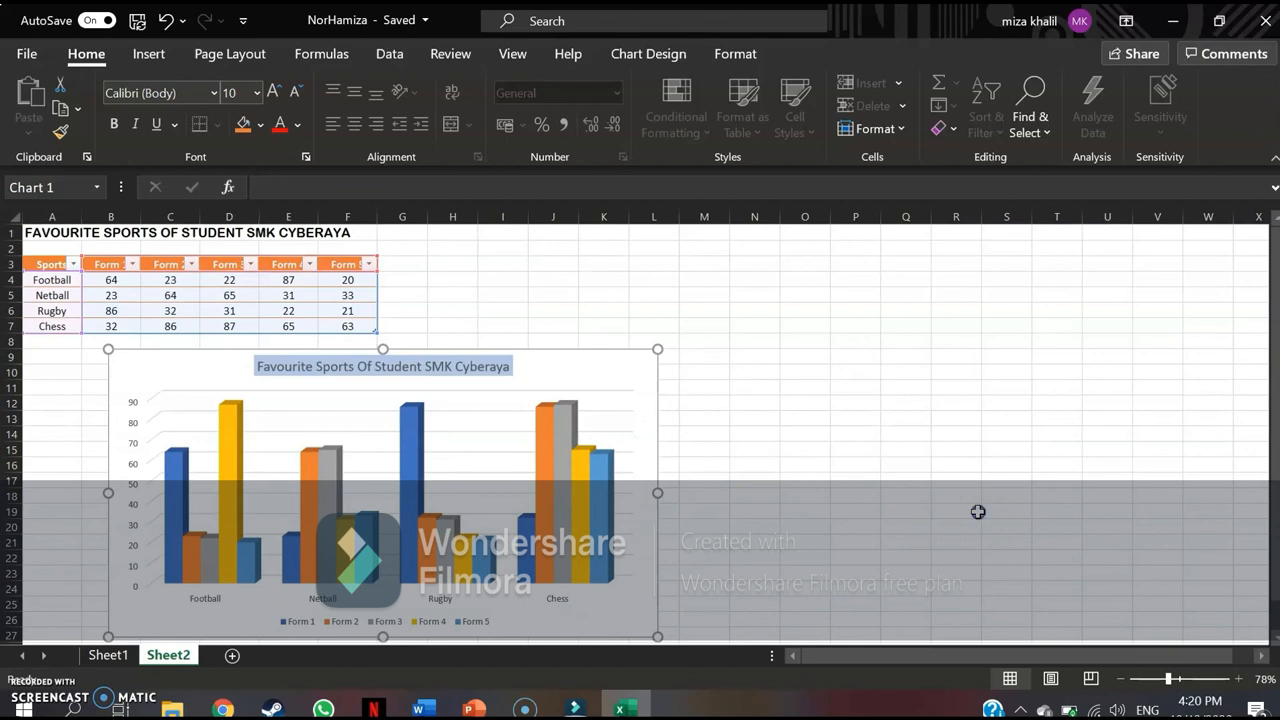
scroll(651, 428, down, 3)
scroll(651, 428, up, 3)
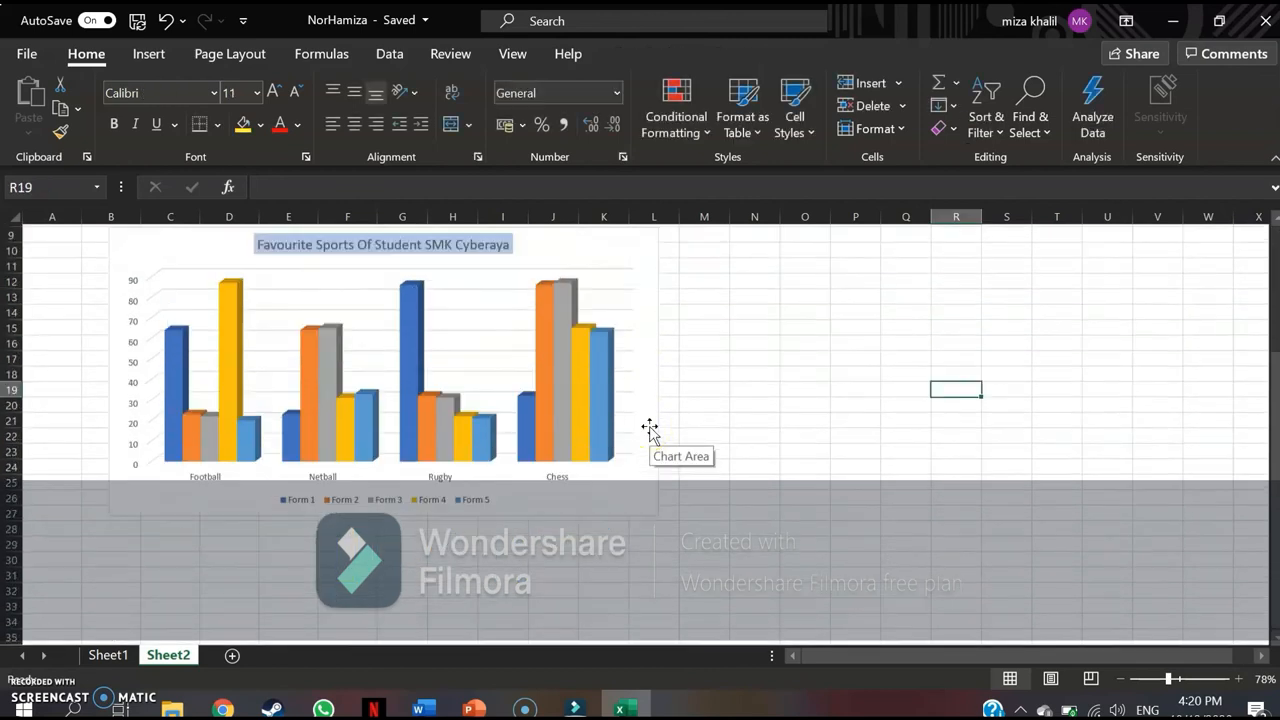